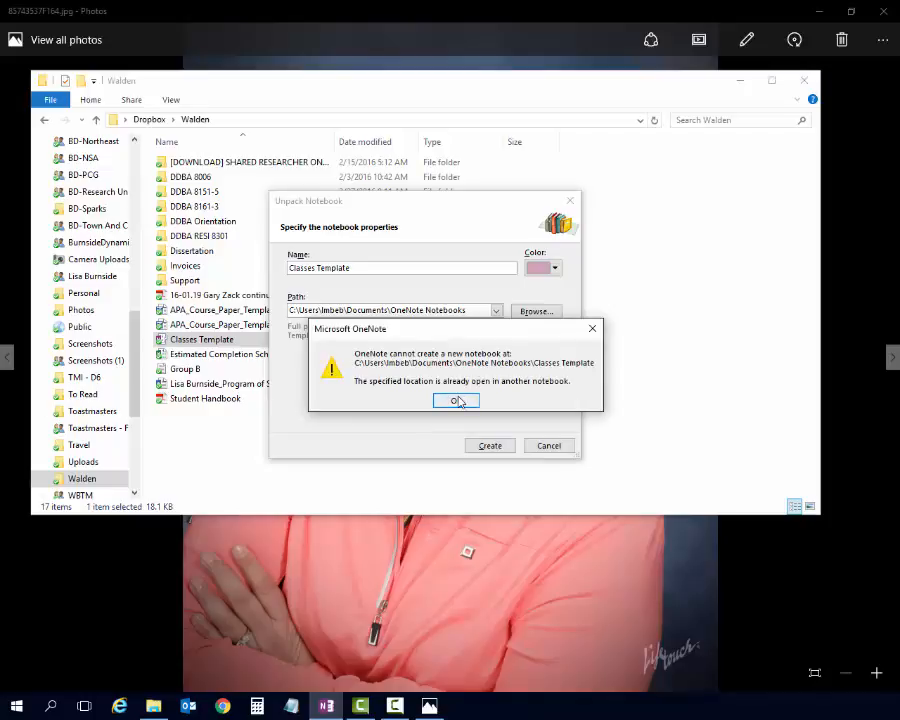
- Dismiss the notebook creation warning and add the note "Start typing here." to the Notes regarding APA Style page
click(457, 399)
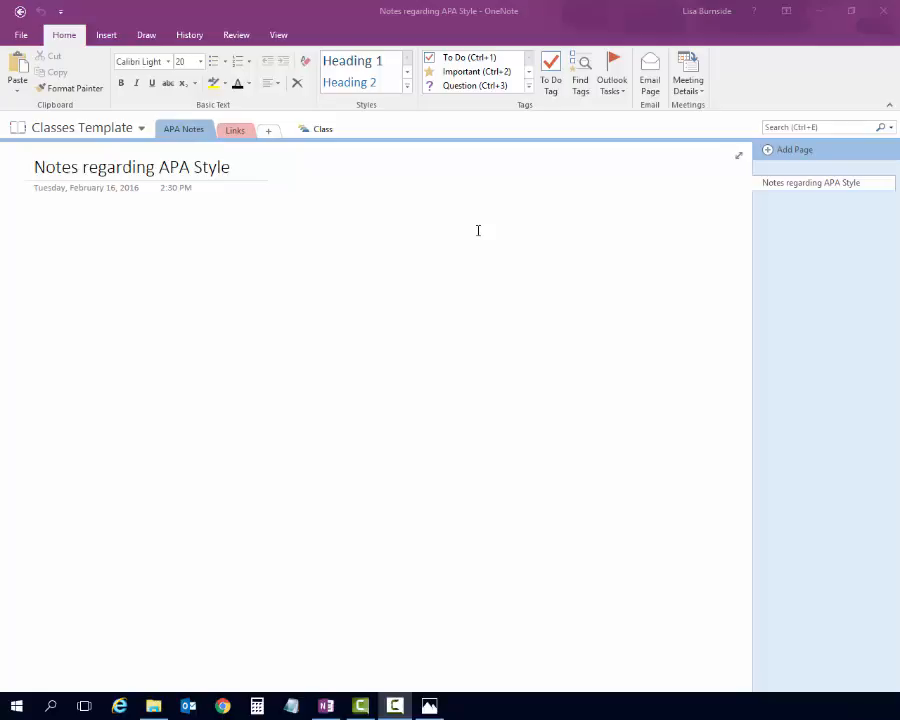
click(46, 221)
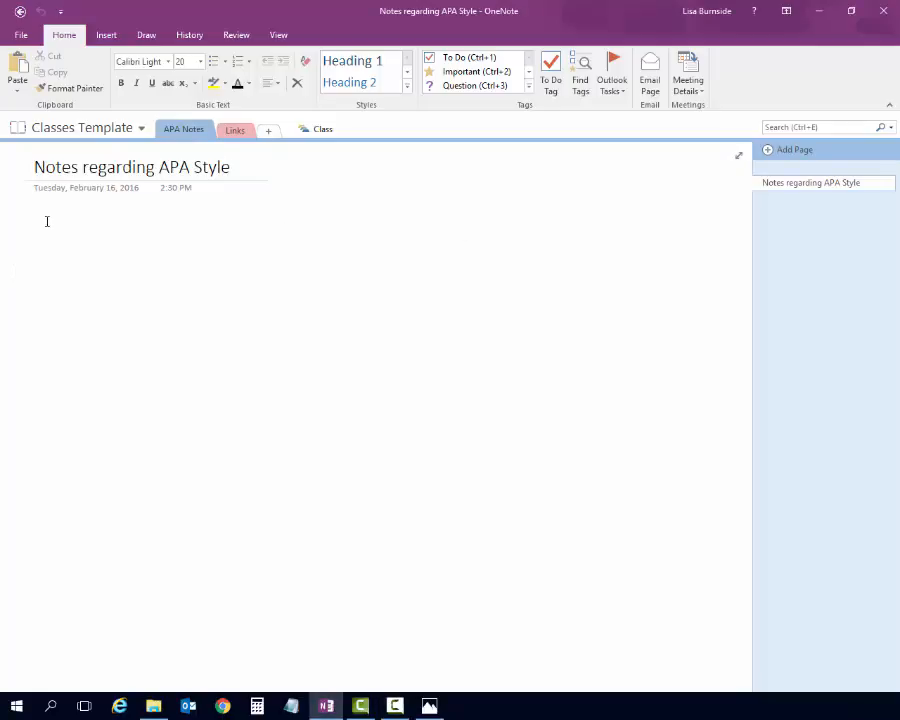
click(46, 221)
text(Start typing h)
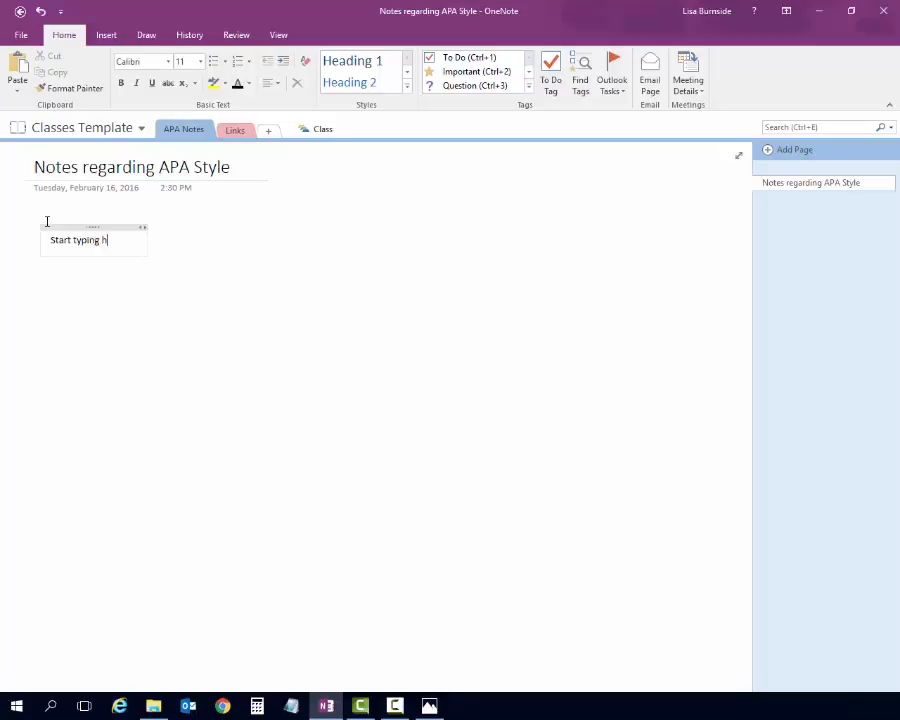
text(ere.)
- Attach the file USW1_DDBA_8161_Bibliography to the page below the note text as a file attachment
click(106, 34)
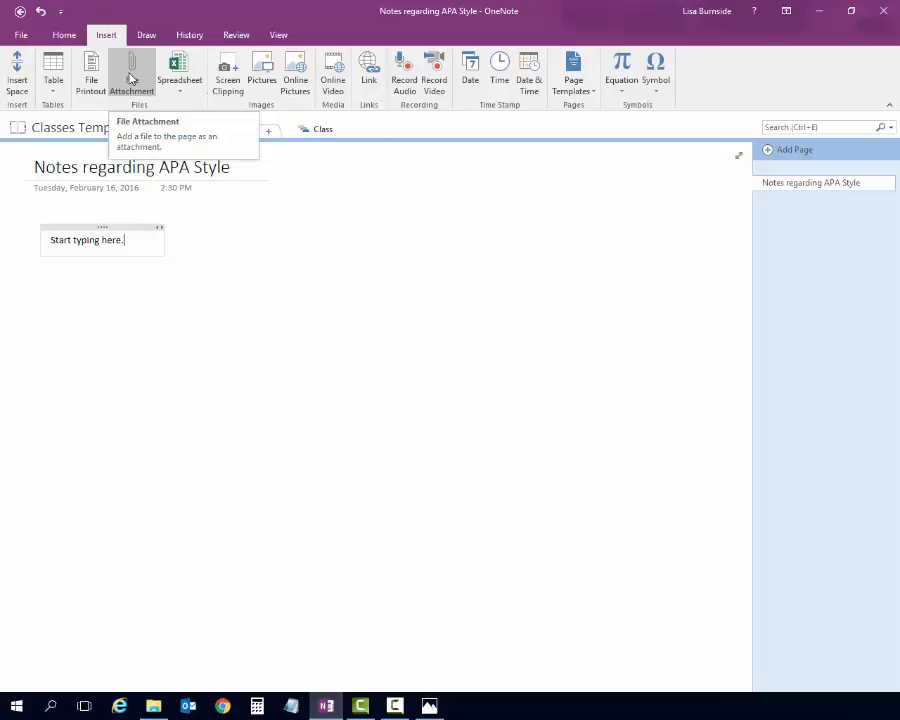
click(131, 77)
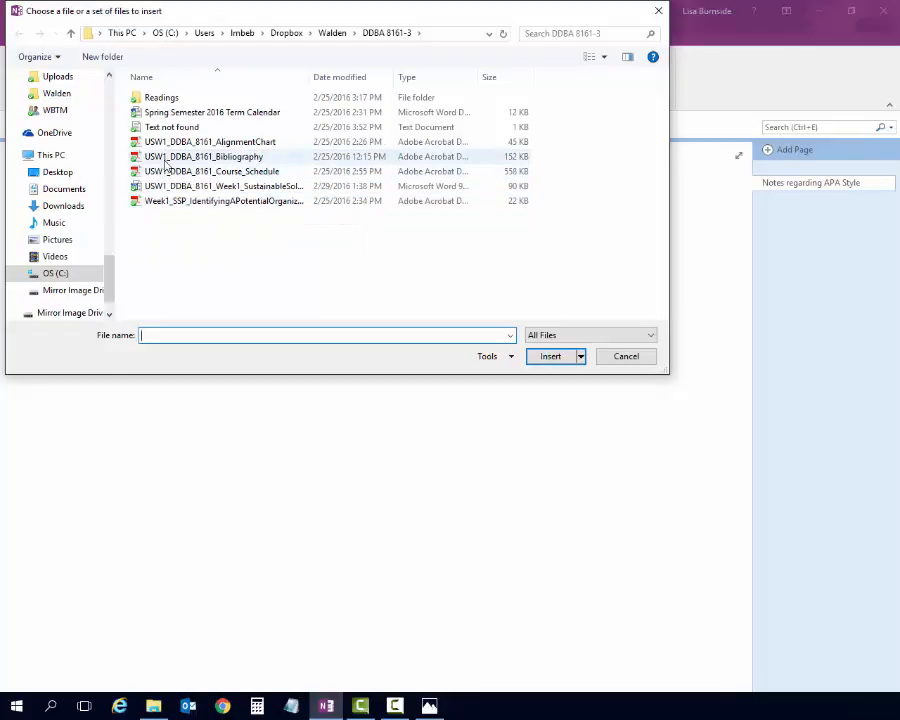
double_click(164, 160)
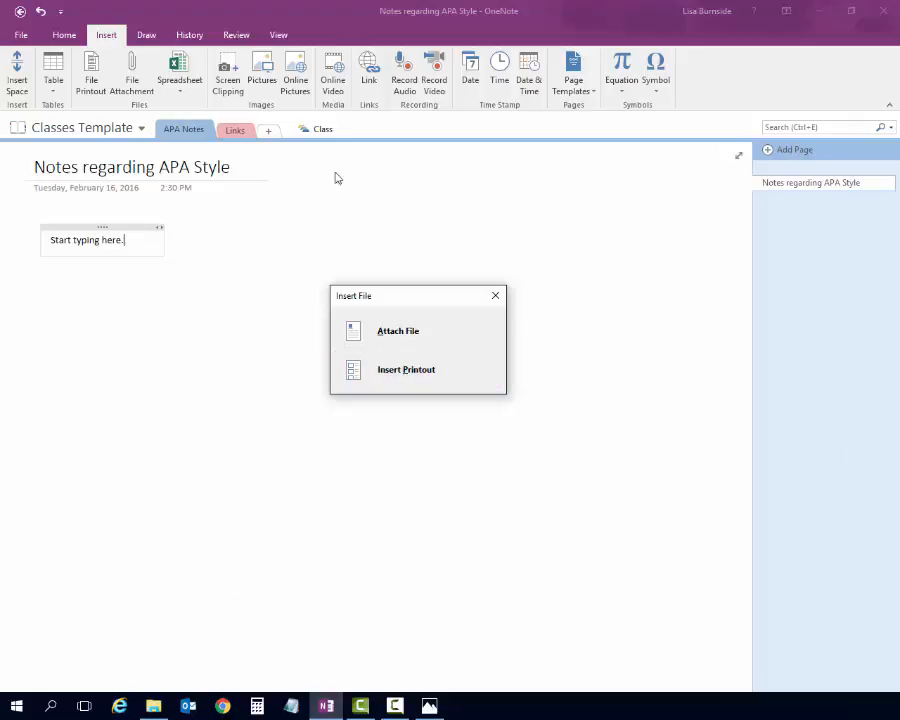
click(410, 331)
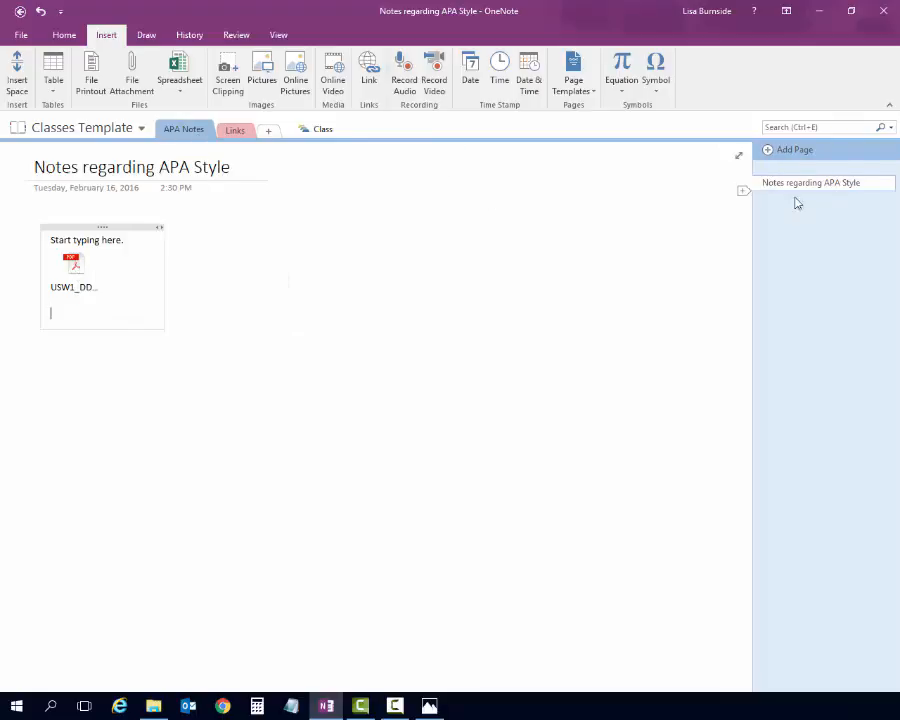
- Create a new section named "Type New Name" and title its first page "This is the title"
click(268, 133)
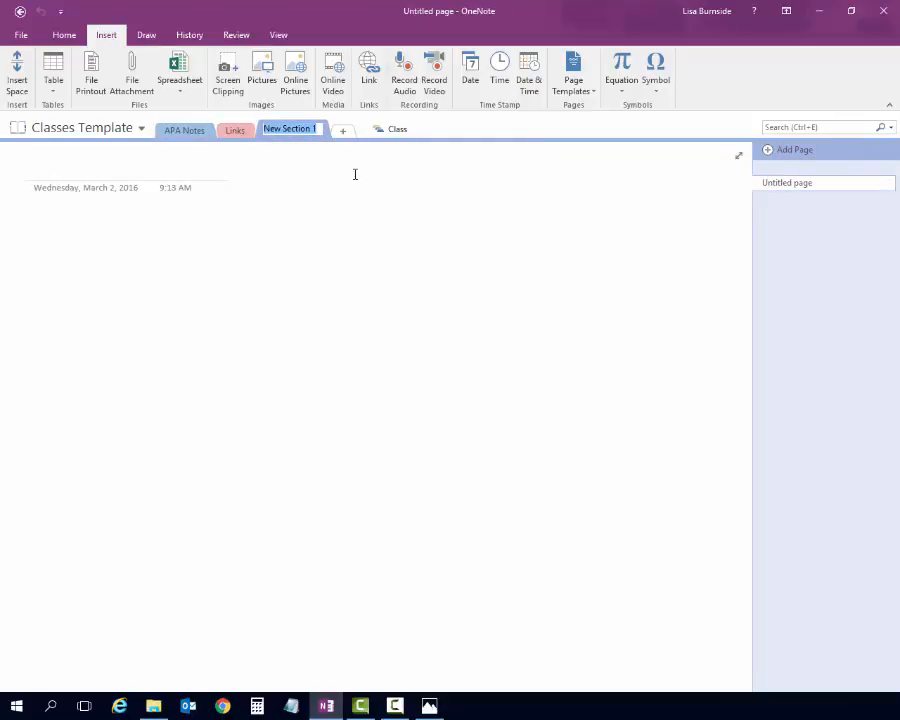
text(Typ)
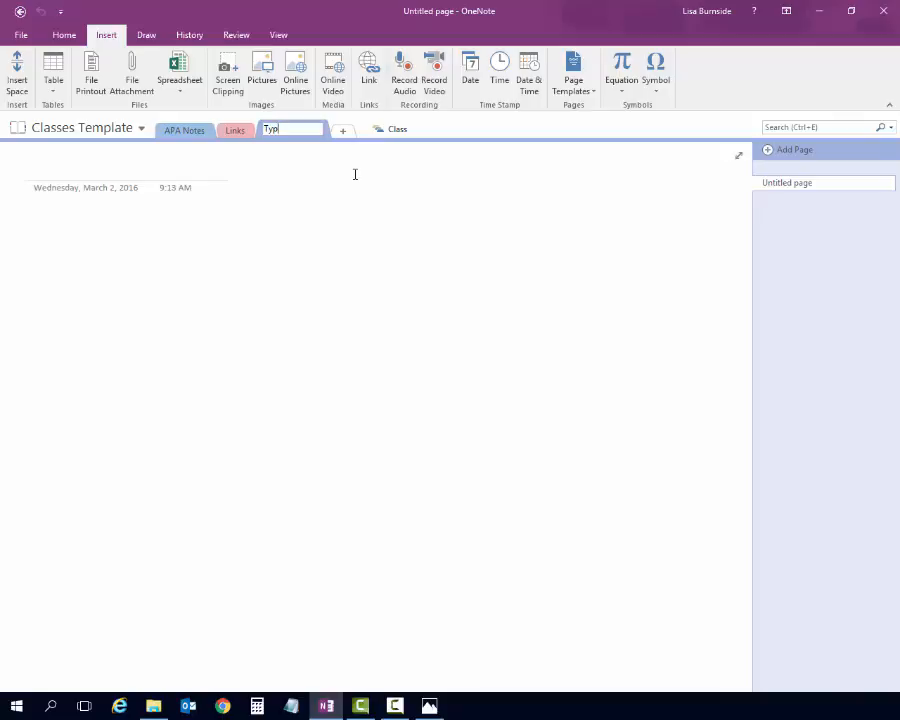
text(e New Name)
key(Return)
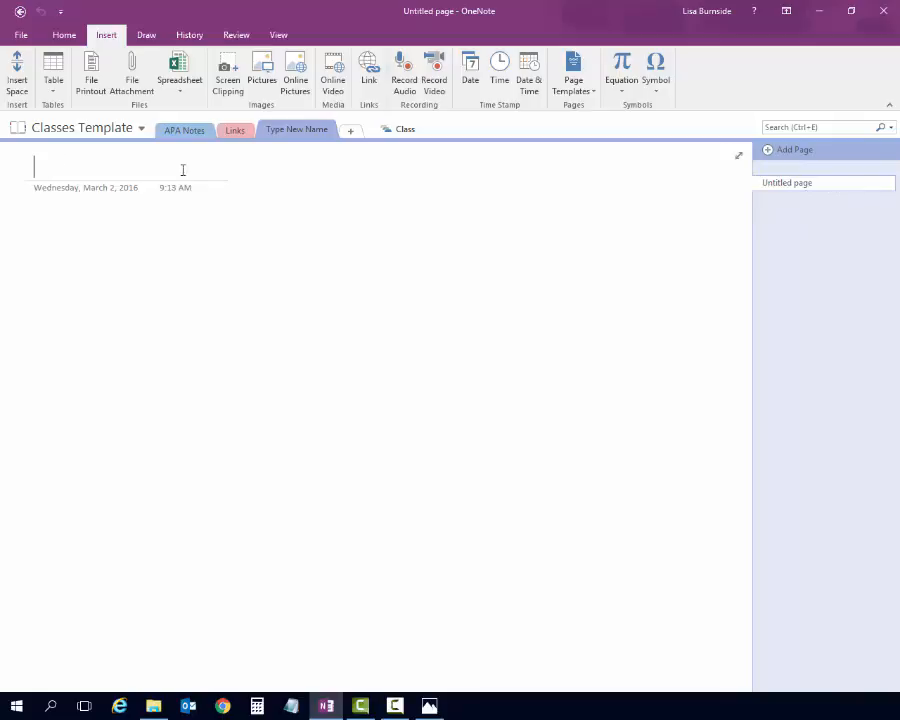
text(This is the title)
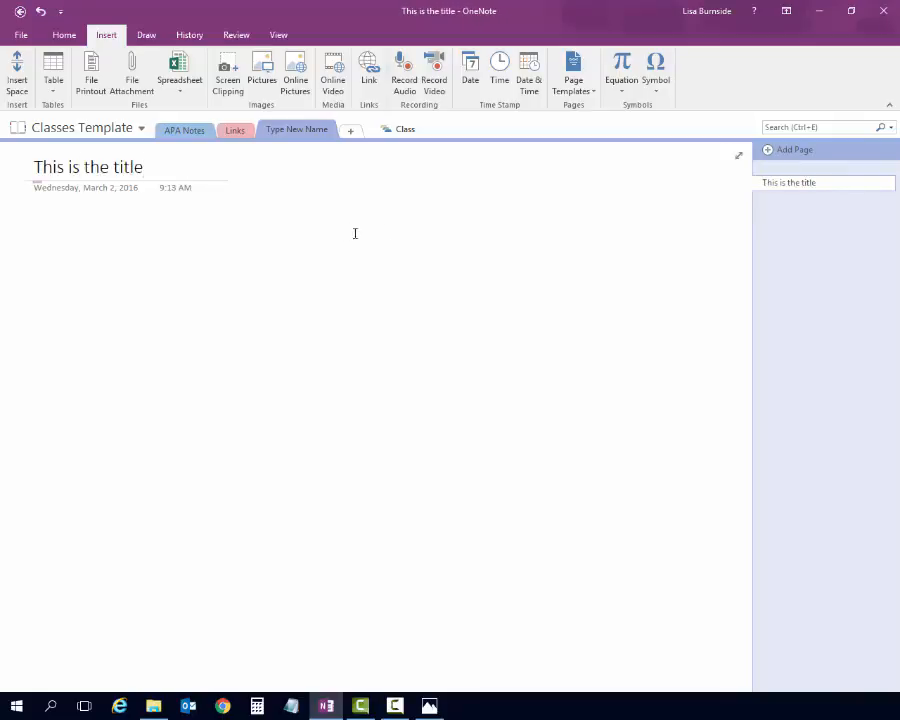
key(Return)
- Add a page titled "Another title" and a further page based on the Detailed Lecture Notes template
click(768, 152)
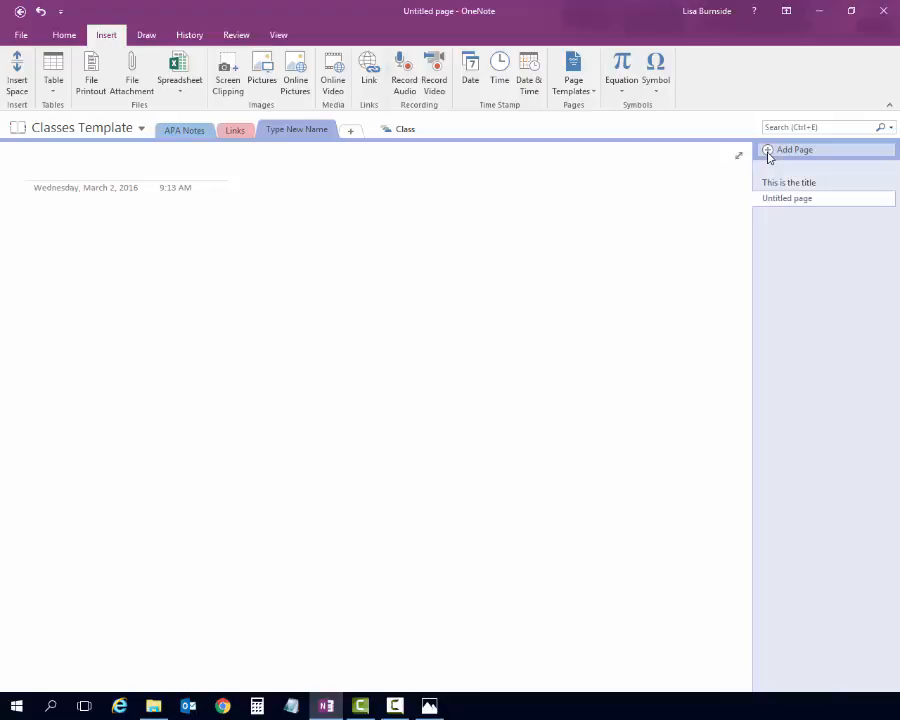
text(Another title)
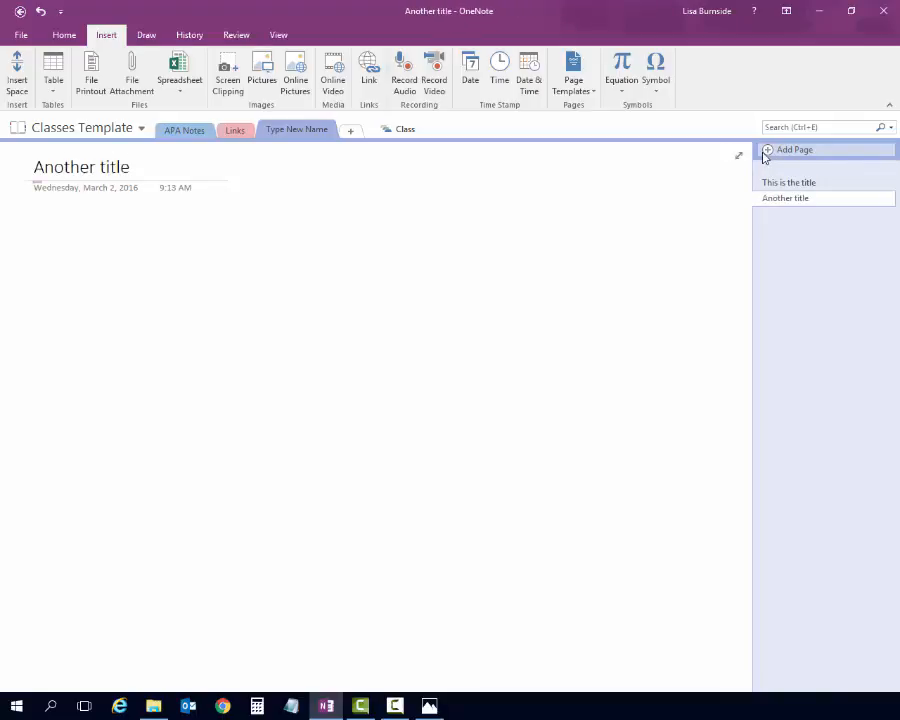
key(Return)
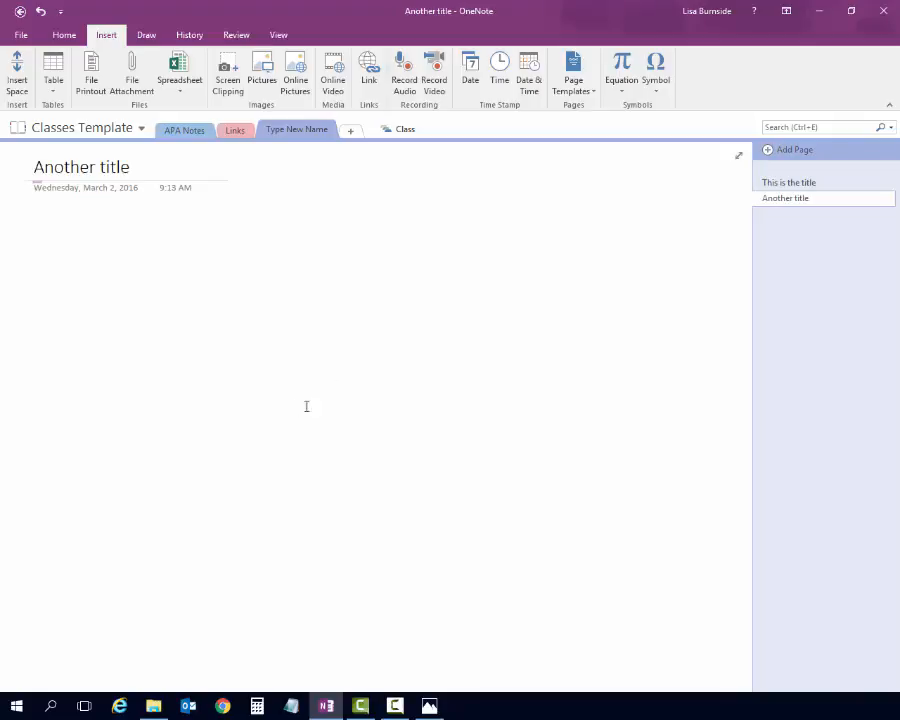
click(573, 96)
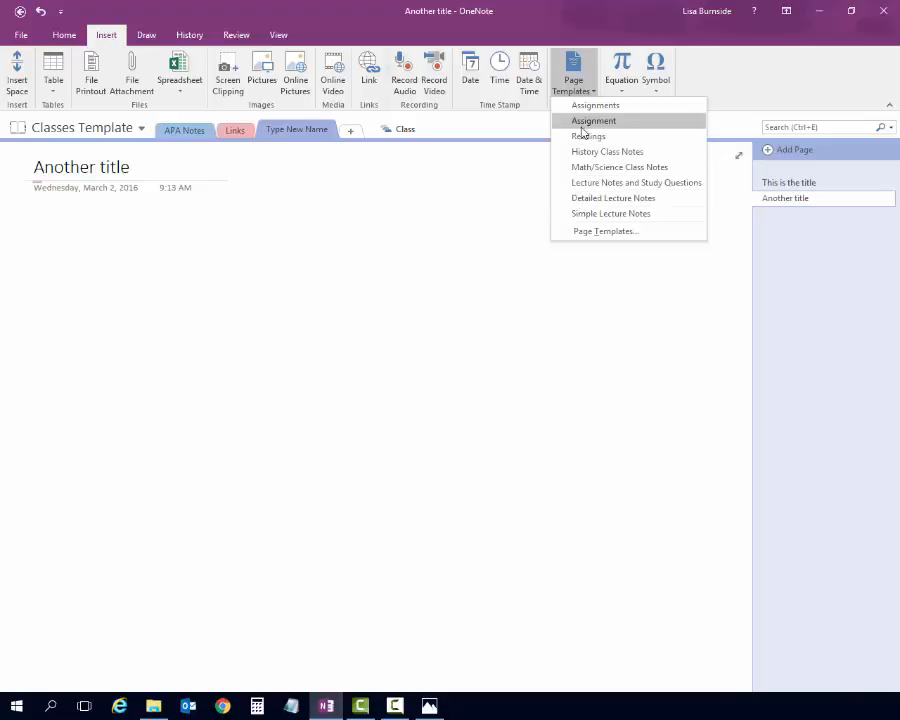
click(592, 202)
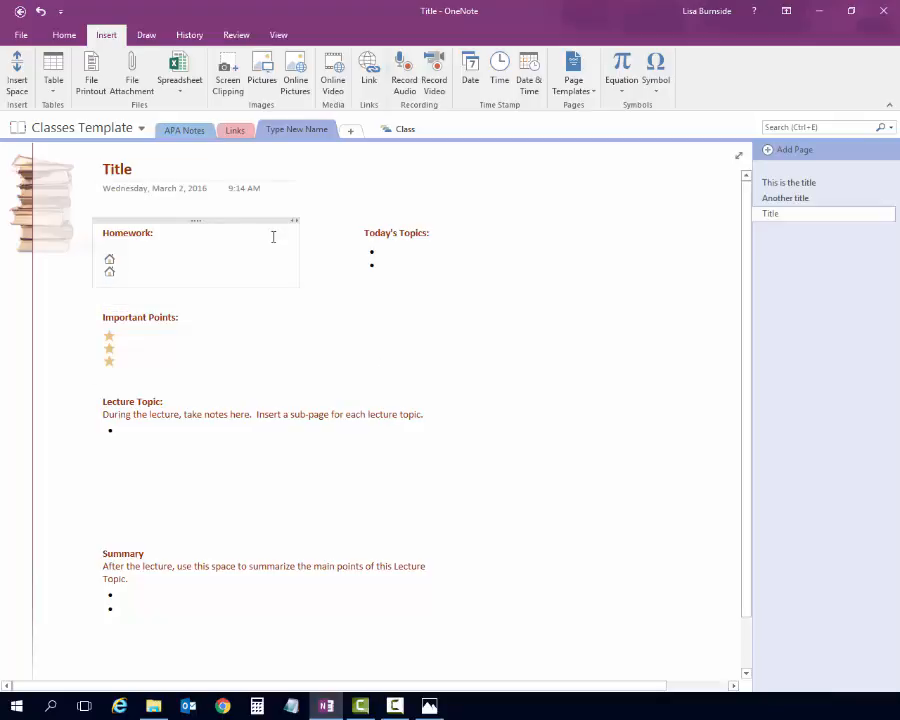
- Add the note "Information:" beneath the title on the "This is the title" page
click(776, 183)
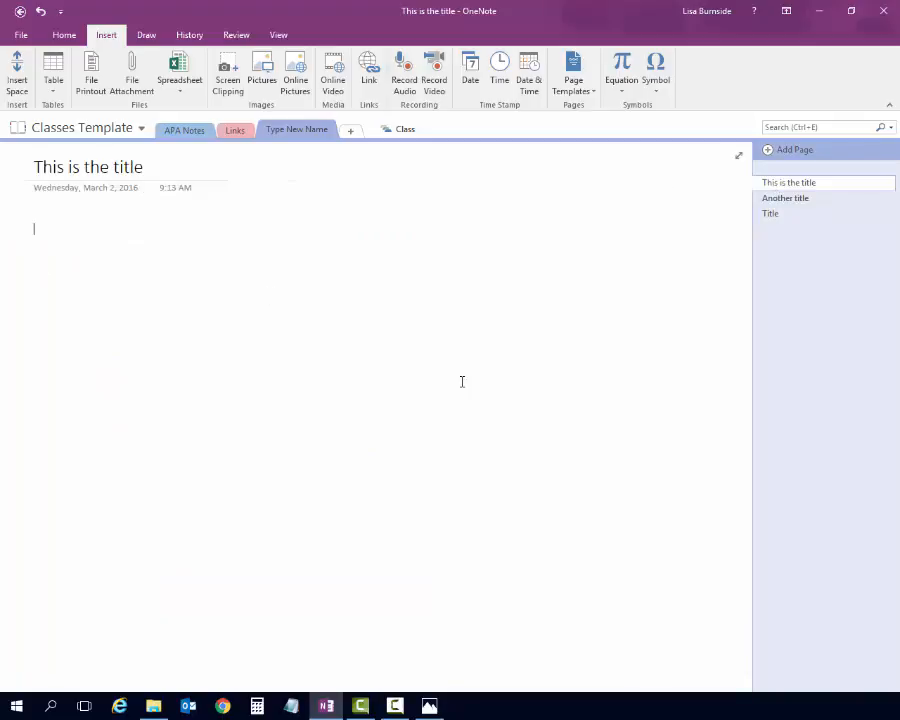
click(34, 228)
text(Information:)
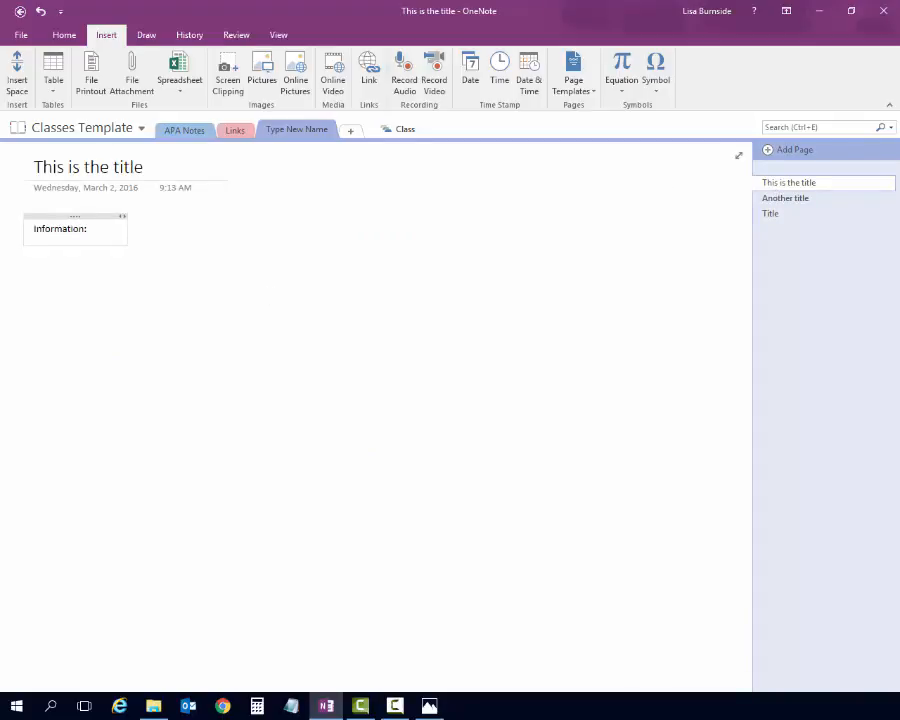
- Add a separate note beside it reading "Date:" with the lines "To Do 1" and "To Do 2" below
click(355, 209)
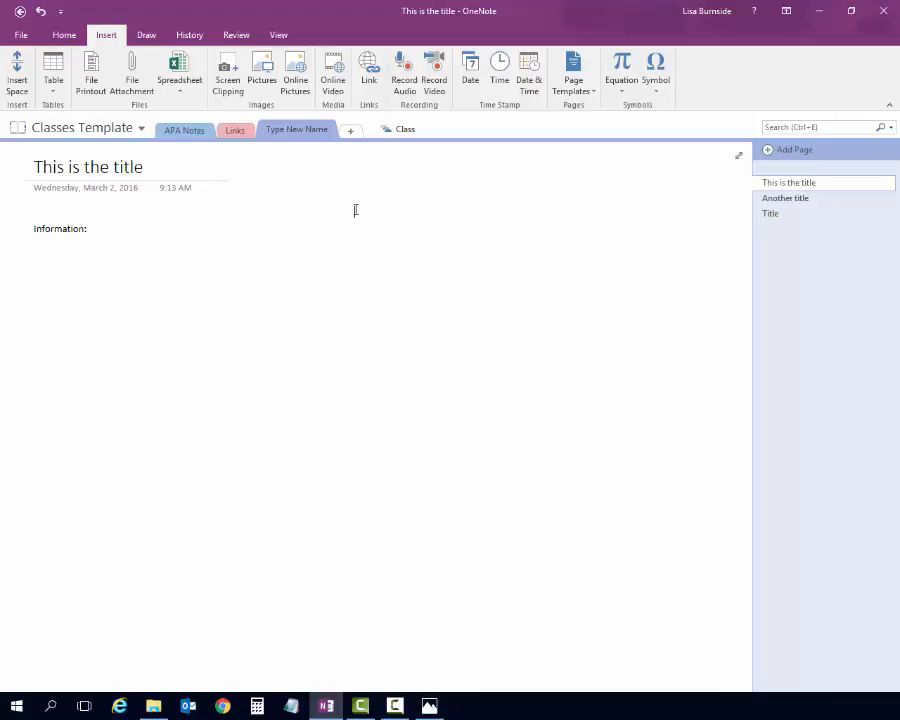
text(Date:)
click(371, 331)
text(To Do 1)
key(Return)
- Mark the "To Do 1" and "To Do 2" lines with To Do tags and look through the available tags
click(66, 36)
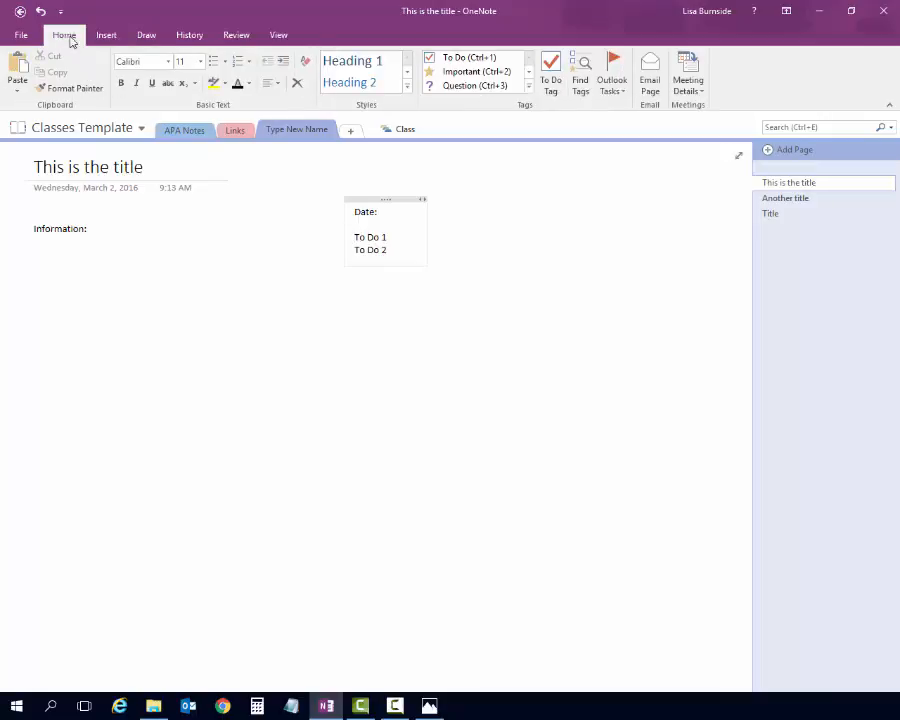
click(549, 67)
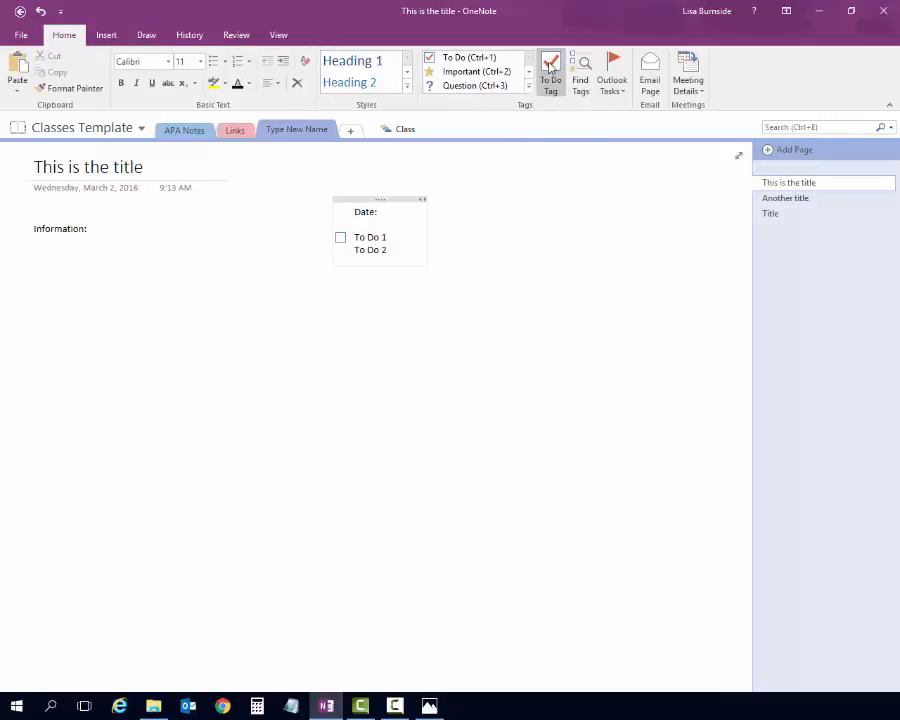
click(340, 252)
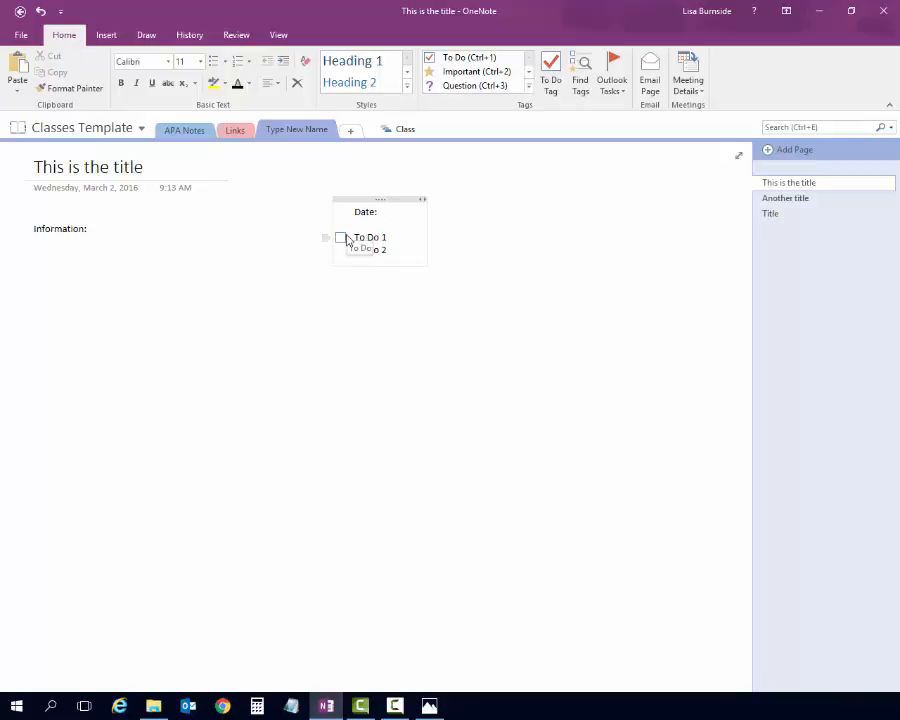
click(542, 64)
click(530, 88)
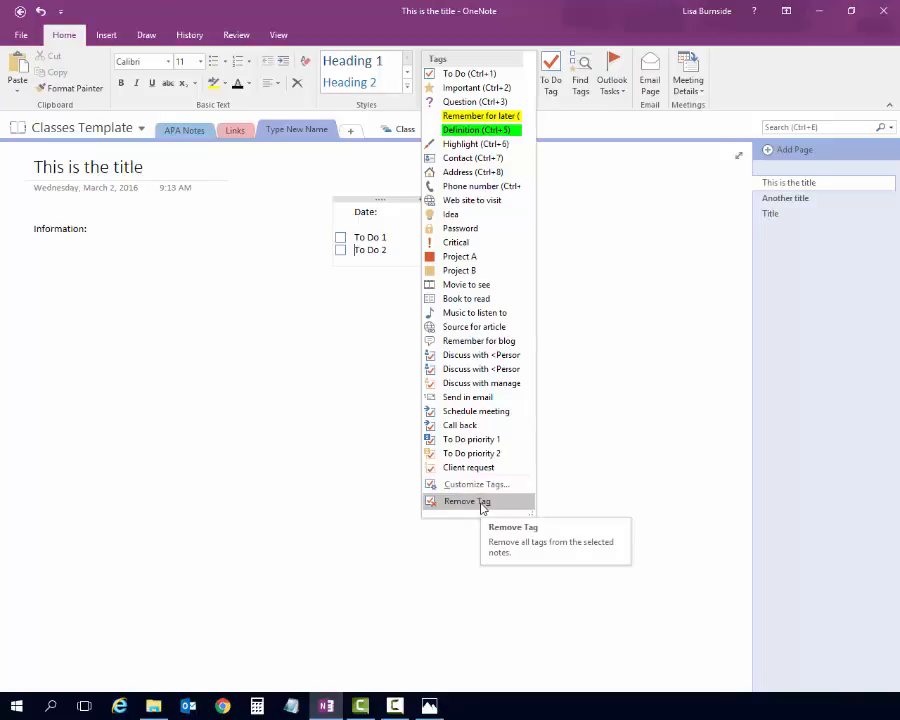
click(400, 253)
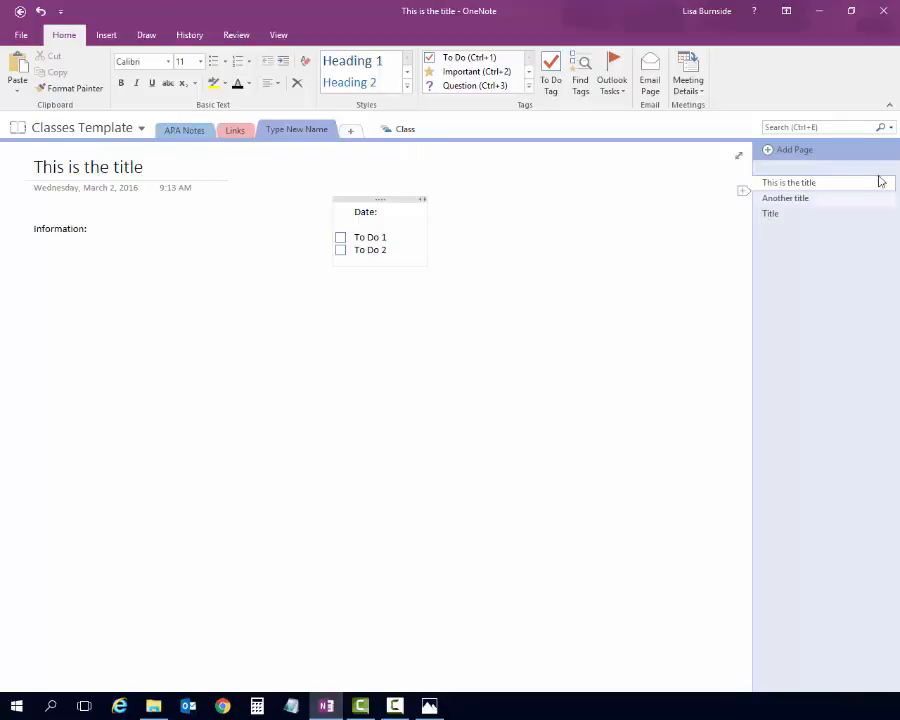
- Delete the "Type New Name" section and return to the APA Notes section
right_click(293, 134)
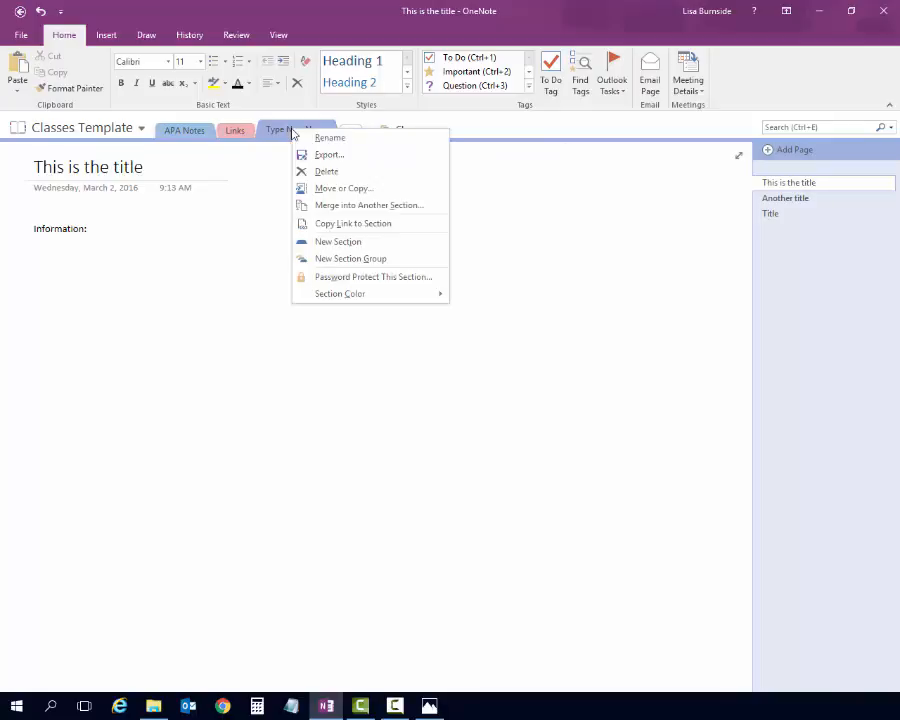
click(328, 173)
click(424, 392)
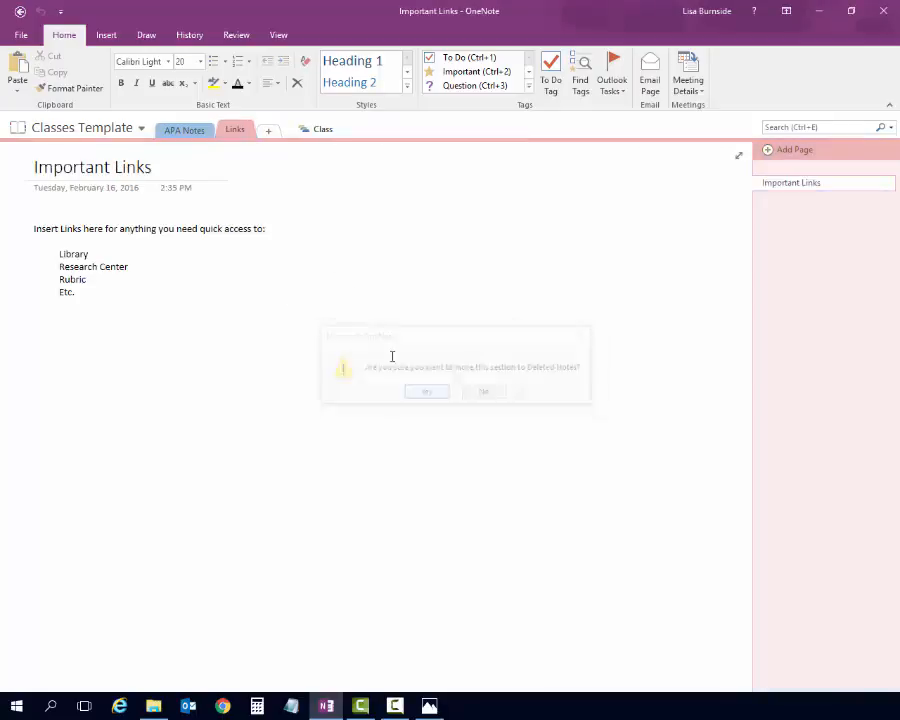
click(176, 132)
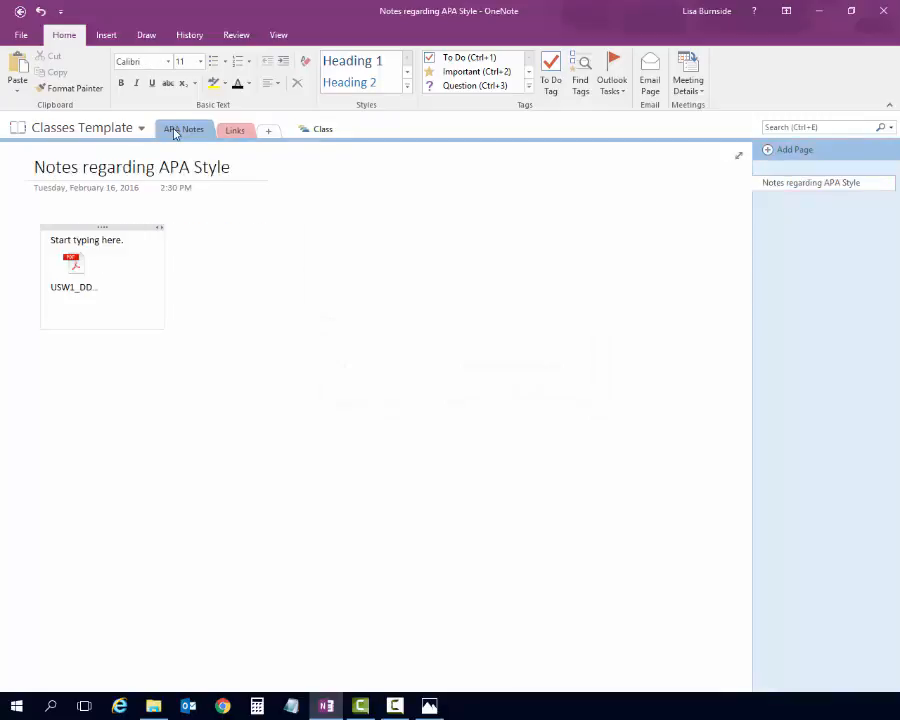
click(84, 318)
- Examine the link options for the word "Library" on the Important Links page without creating a link
click(240, 131)
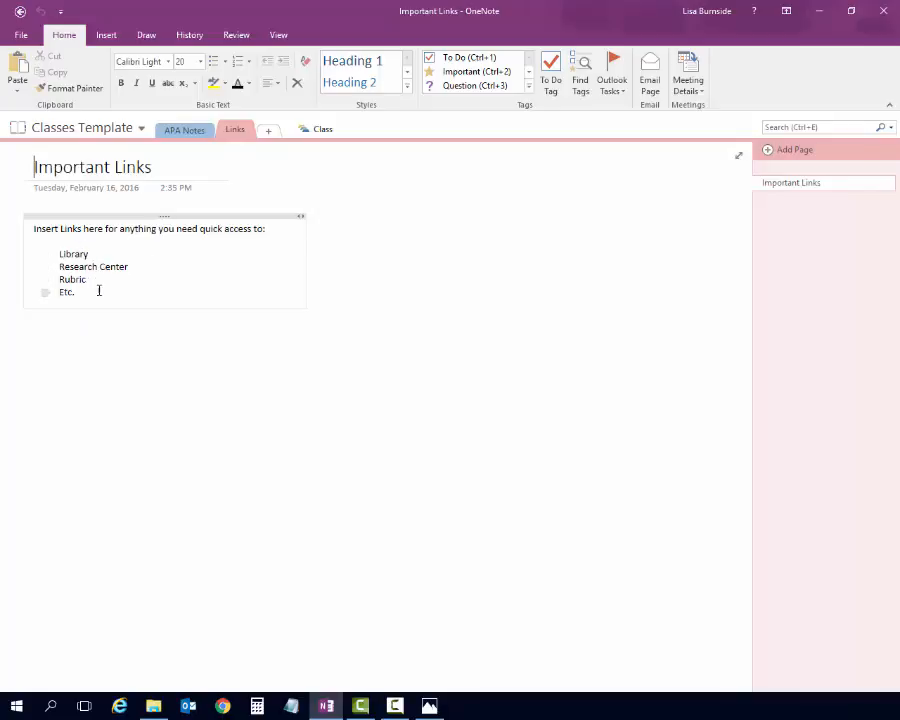
drag(92, 254, 63, 255)
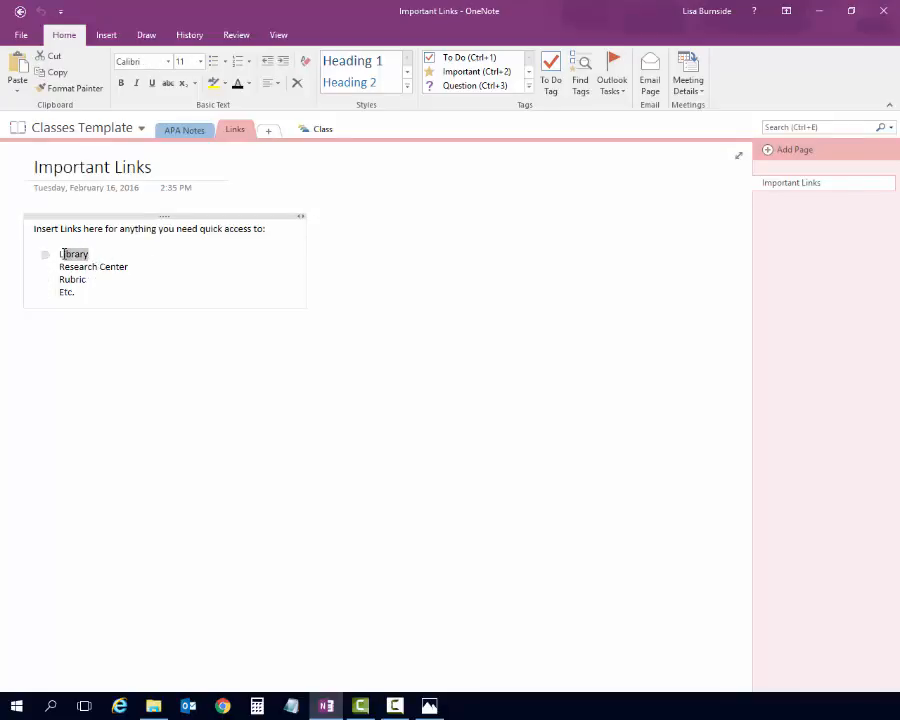
click(104, 35)
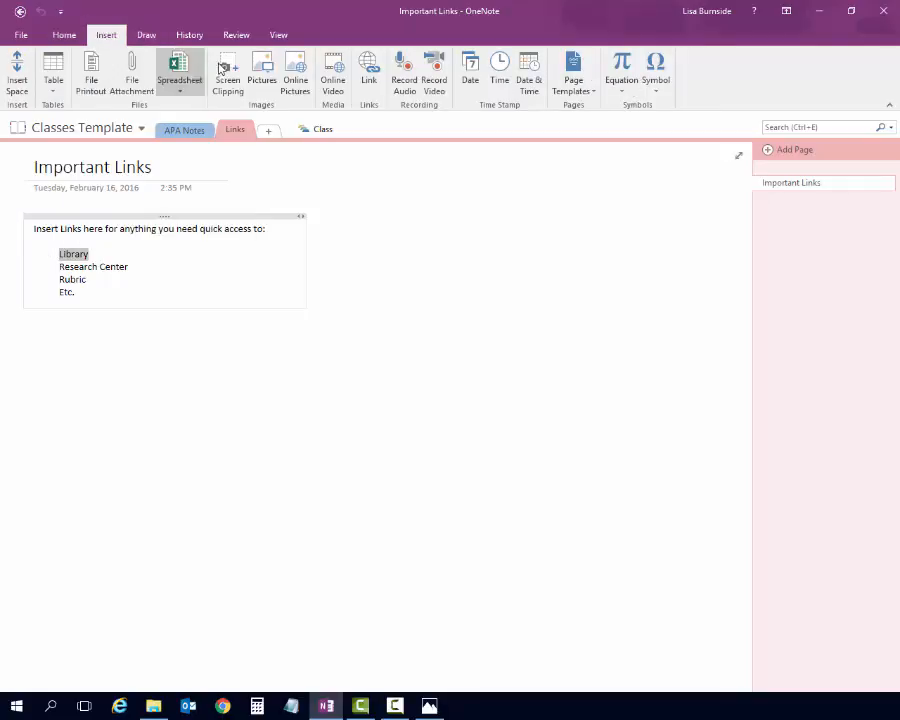
click(368, 72)
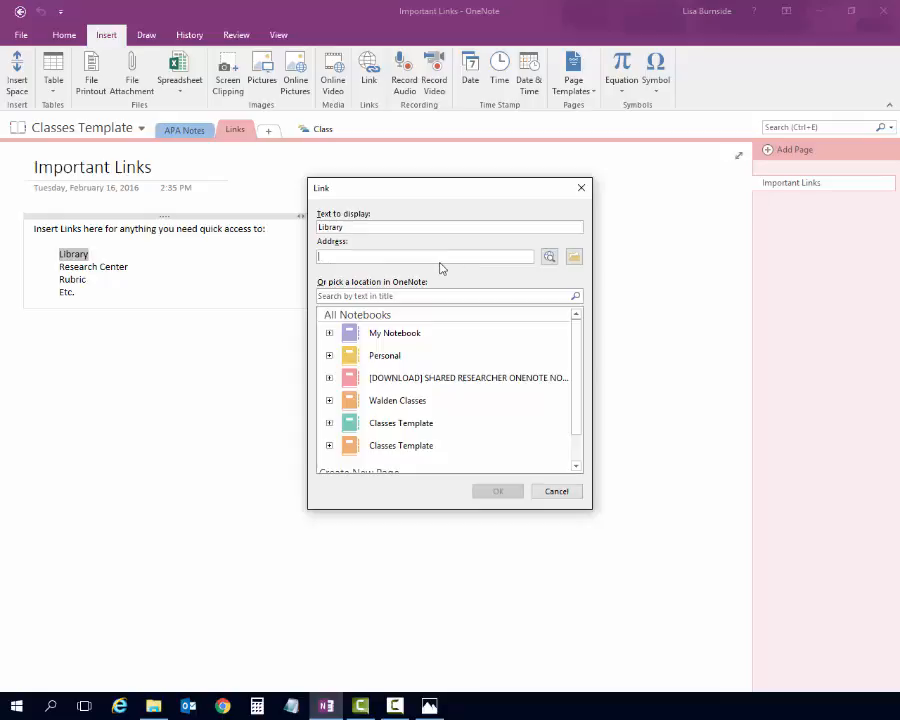
click(554, 491)
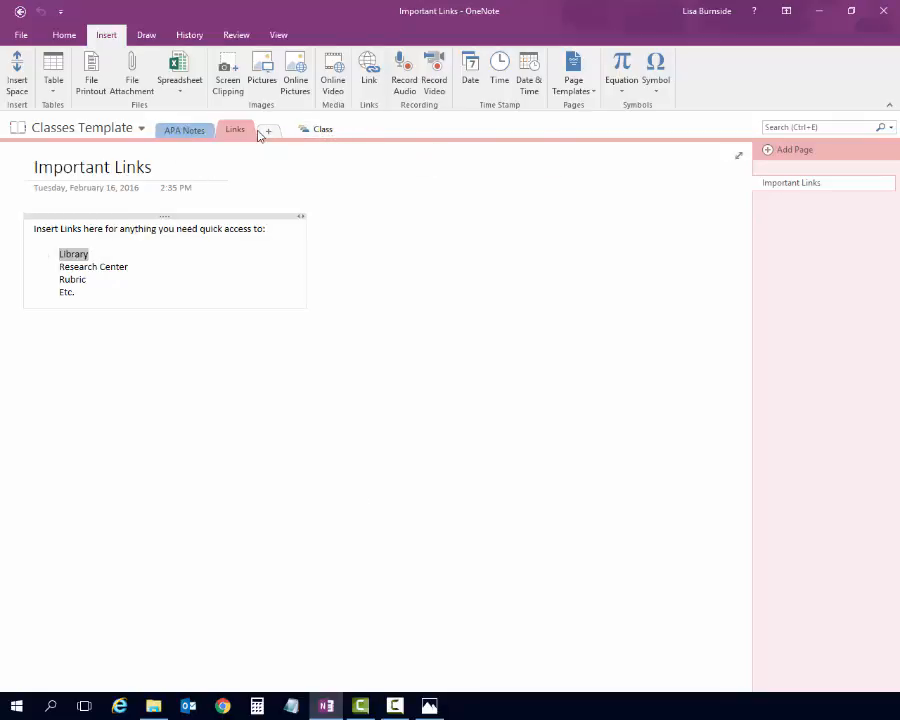
- Review the Schedule page in the Class section group and return to the main level of the notebook
click(321, 134)
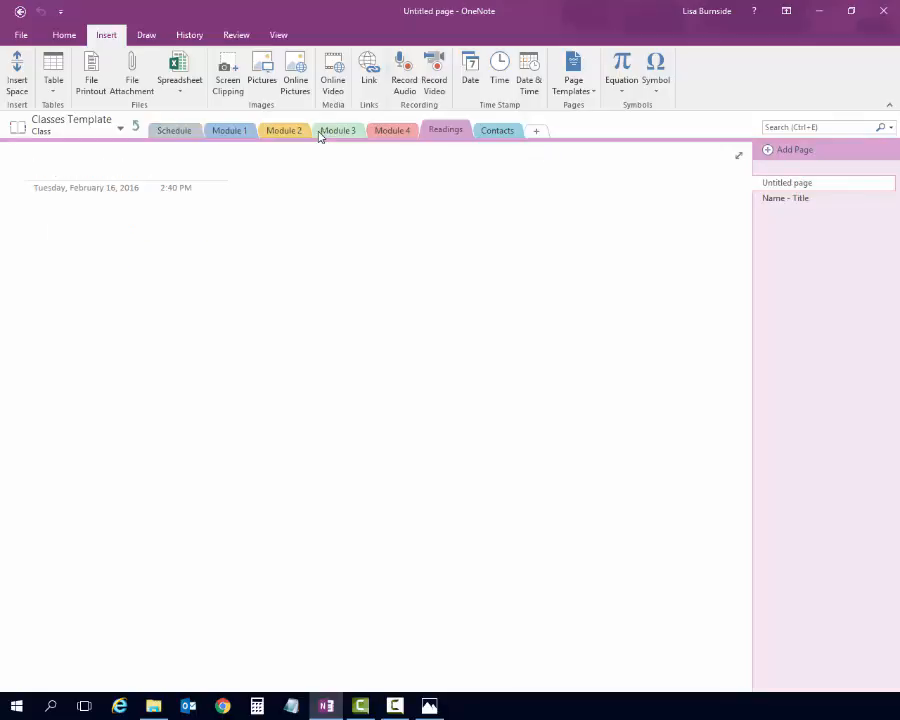
click(178, 131)
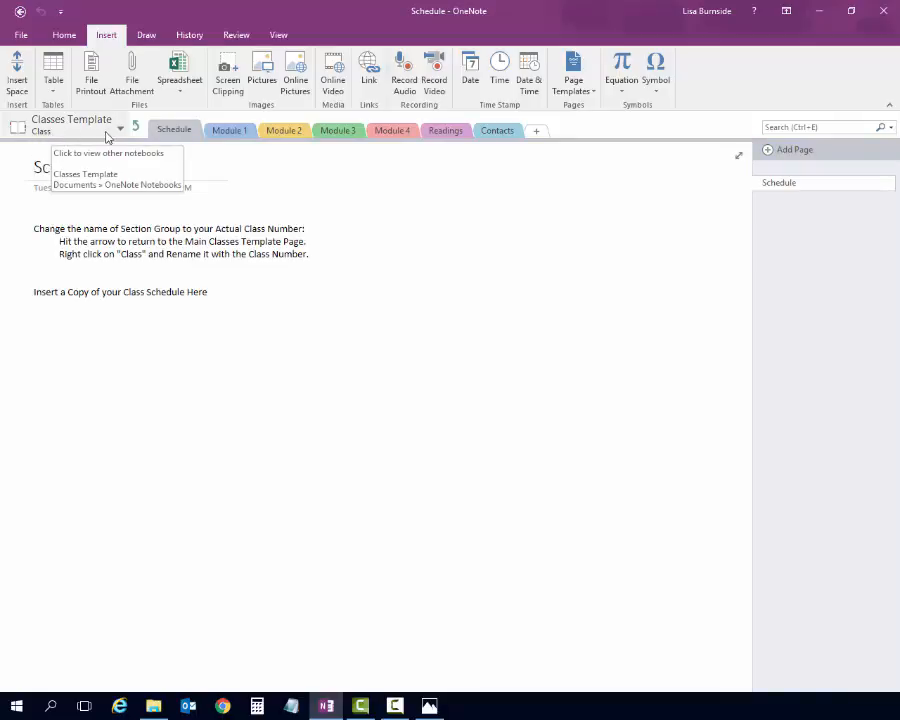
click(134, 127)
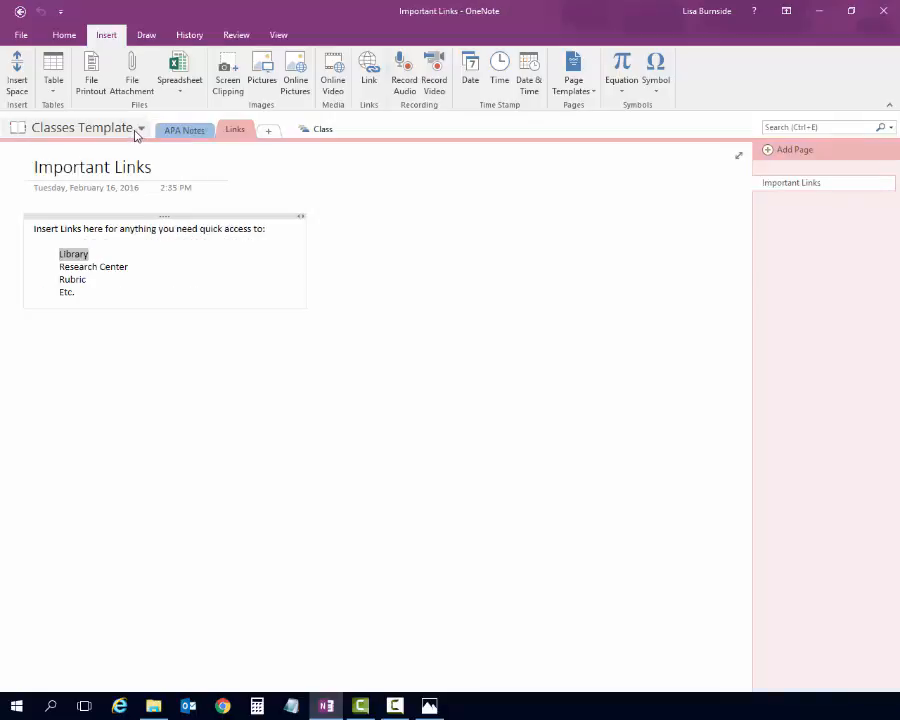
right_click(325, 136)
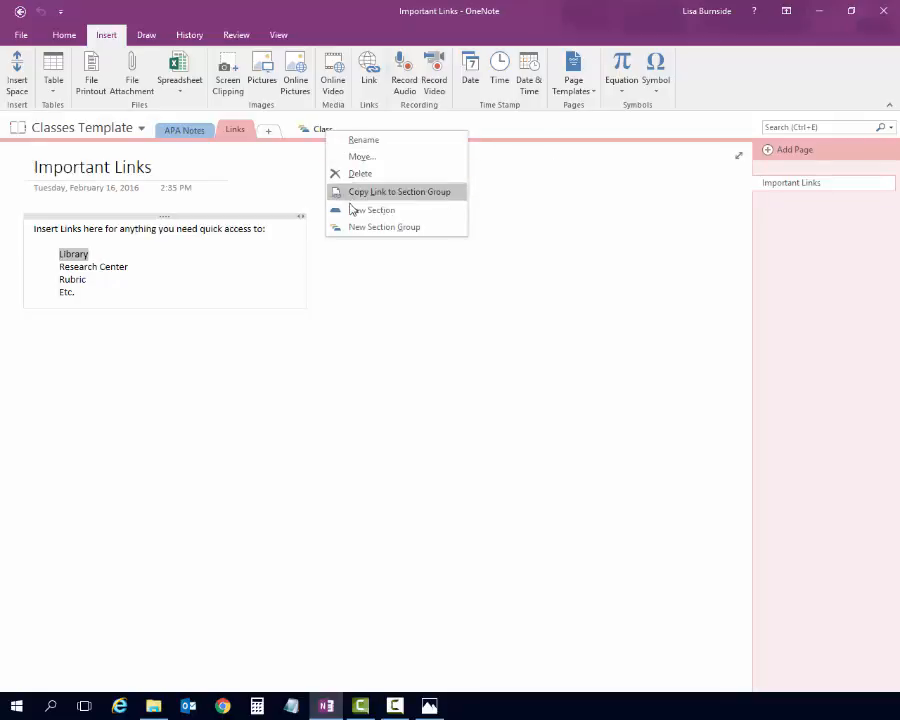
click(316, 130)
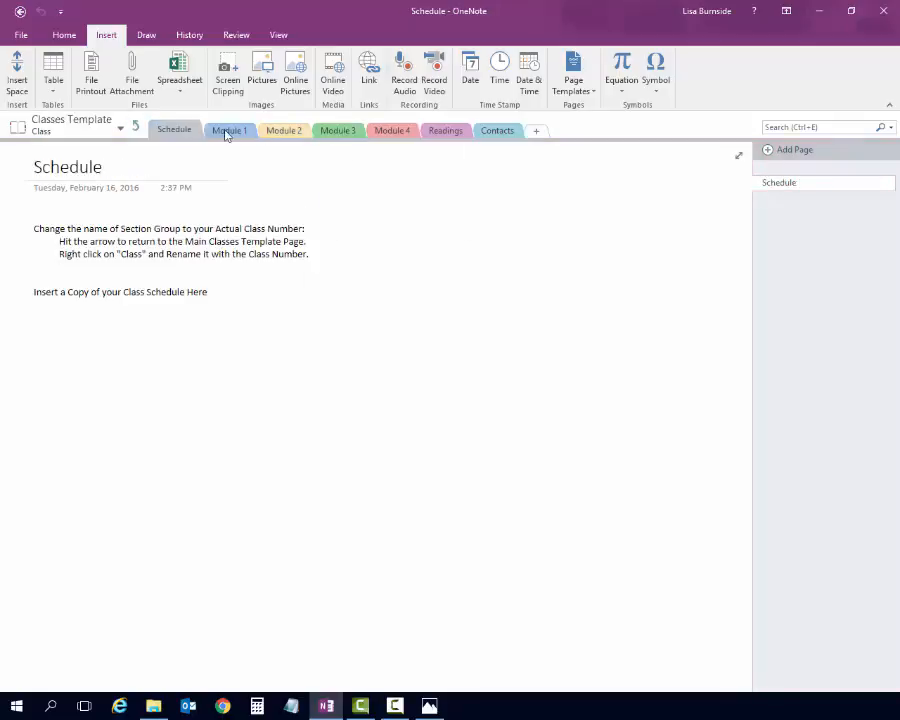
right_click(44, 137)
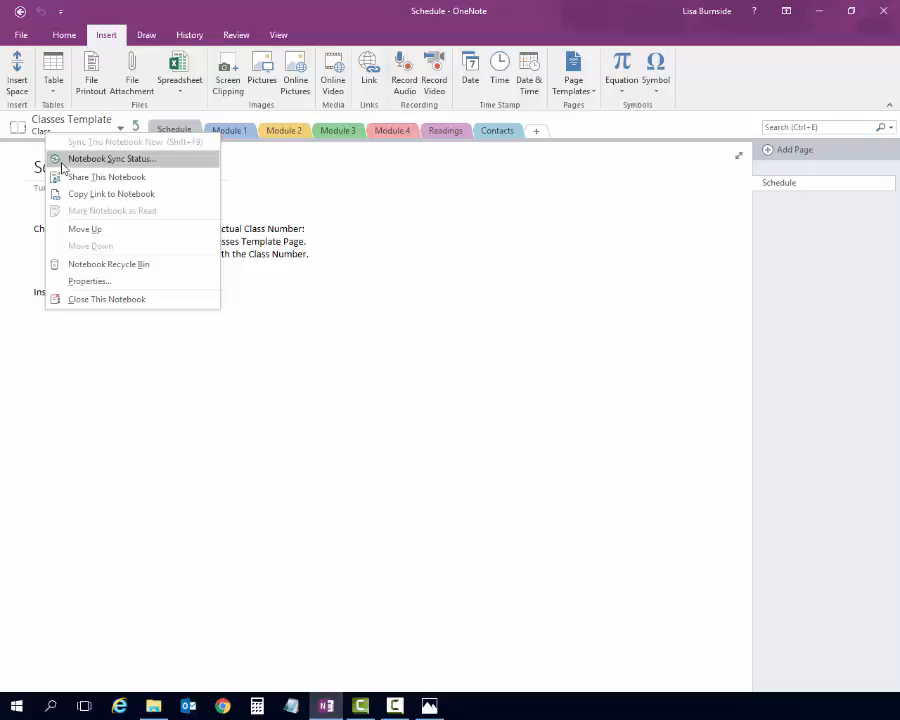
click(264, 253)
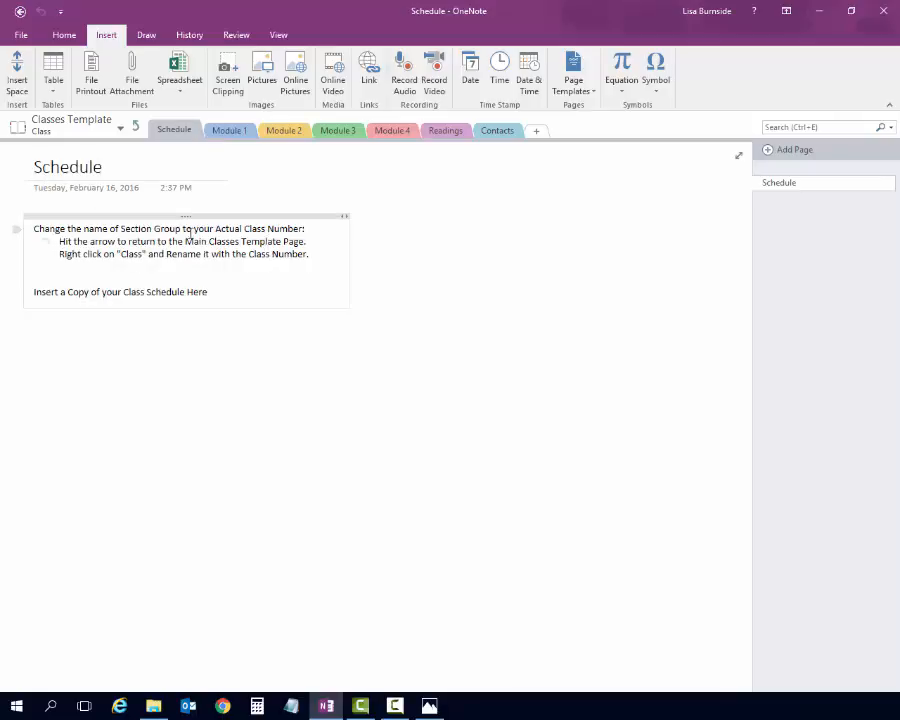
click(138, 129)
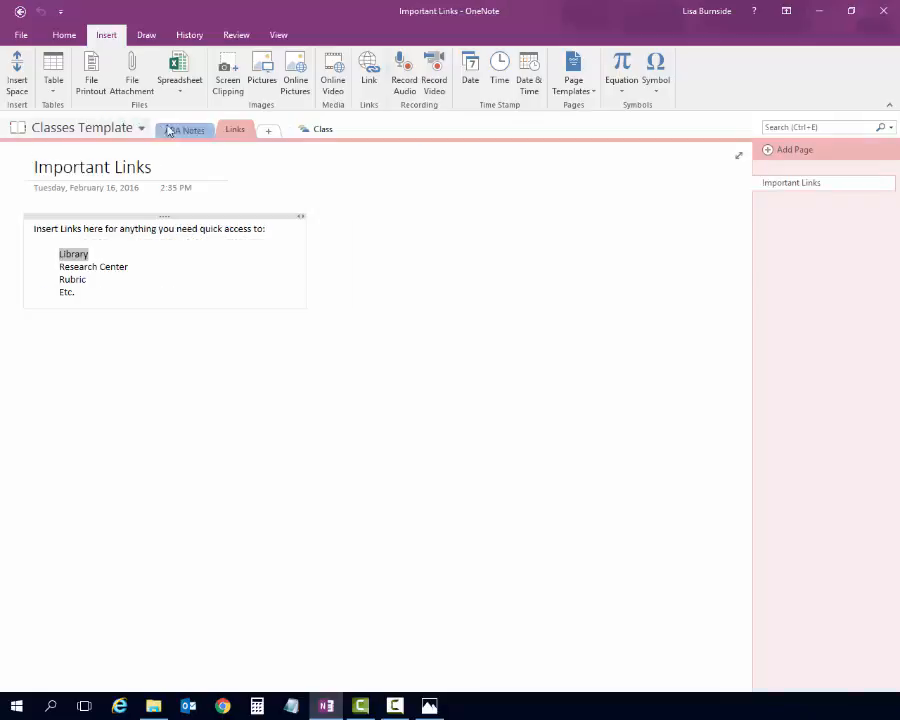
- Rename the Class section group with the class number 8161
right_click(326, 132)
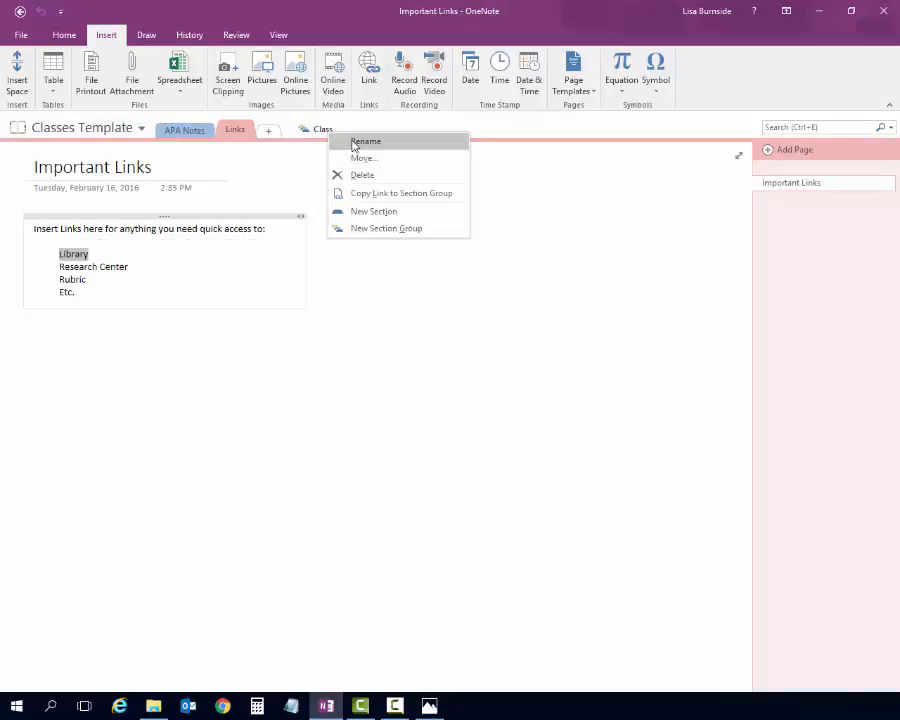
click(352, 146)
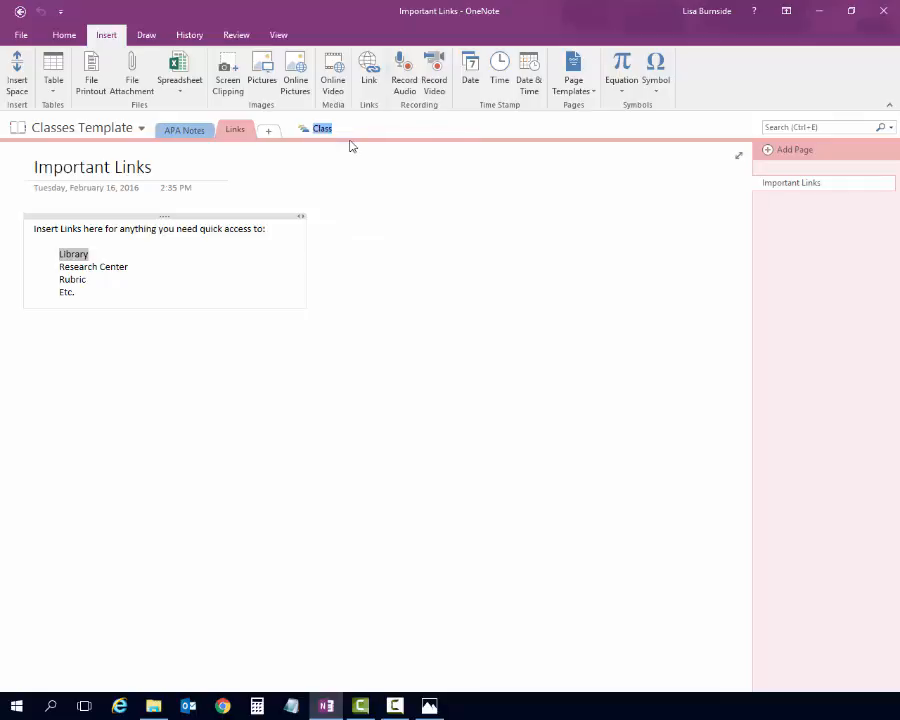
text(813)
- Insert the USW1_DDBA_8161_Course_Schedule file into the Schedule section of the 8161 group as a printout
click(319, 132)
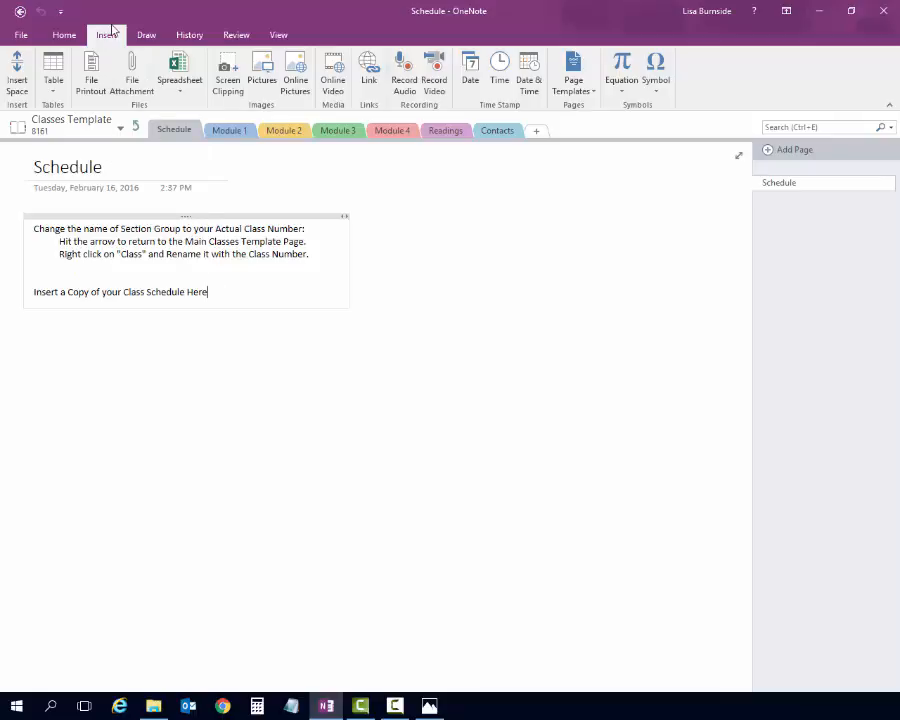
click(134, 76)
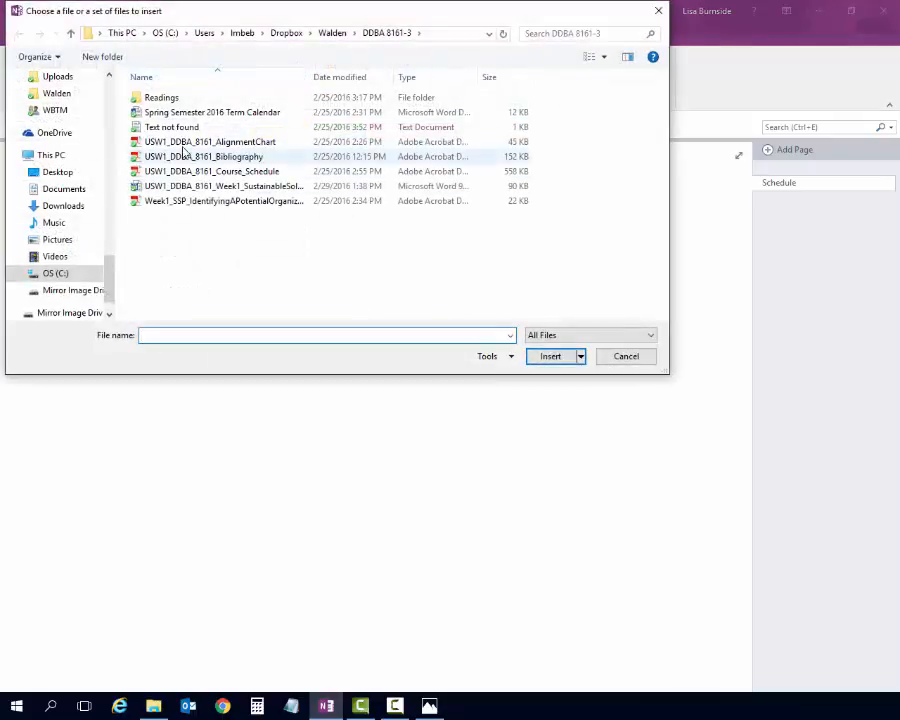
double_click(199, 174)
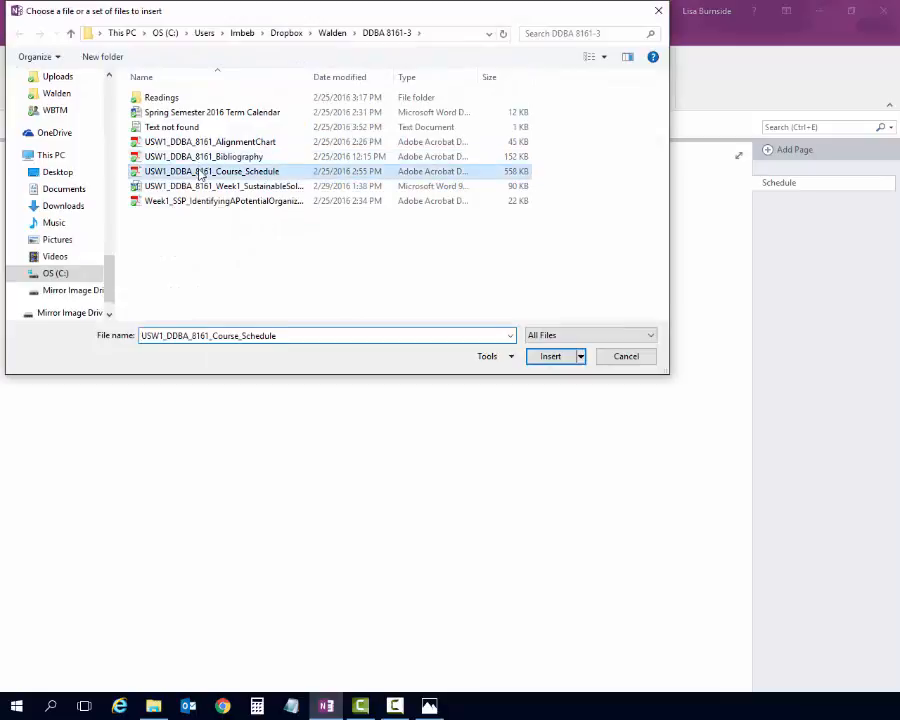
click(404, 370)
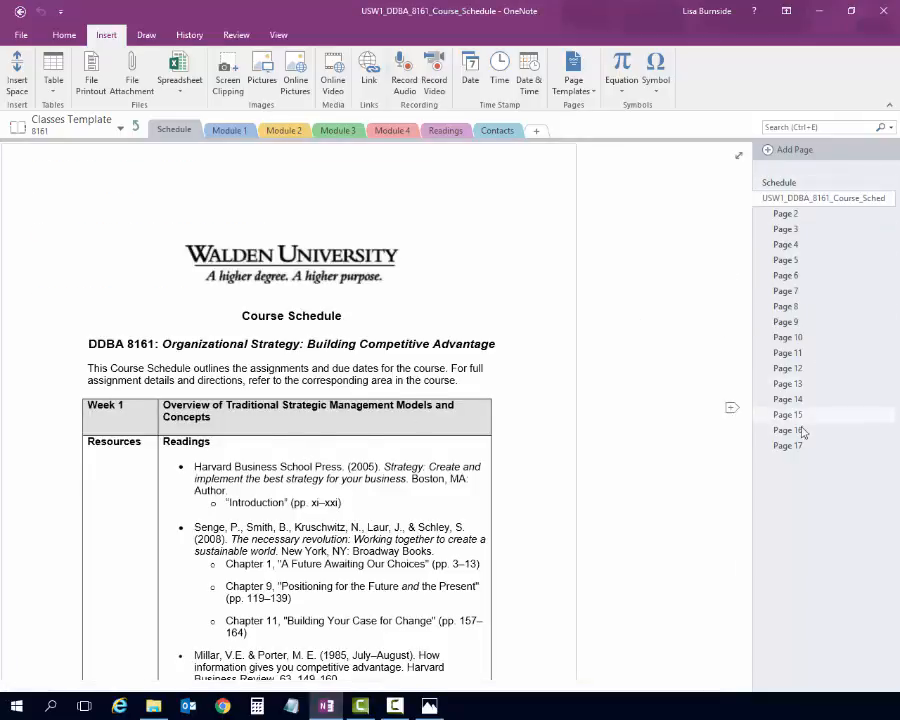
- Review the first three pages of the course schedule printout for readings, discussions and due dates
scroll(214, 447, down, 4)
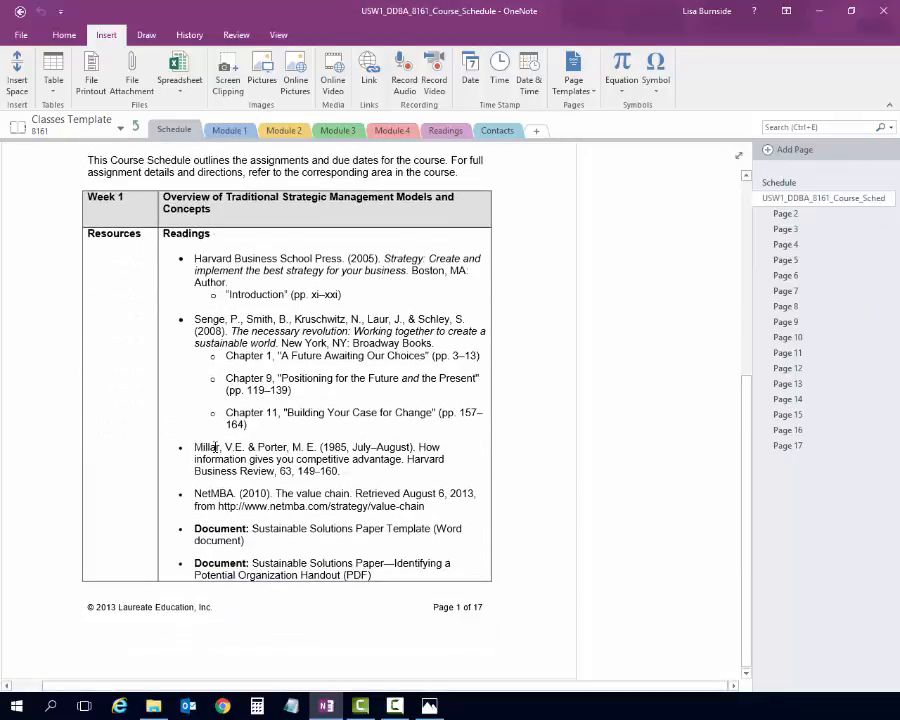
click(785, 215)
click(789, 231)
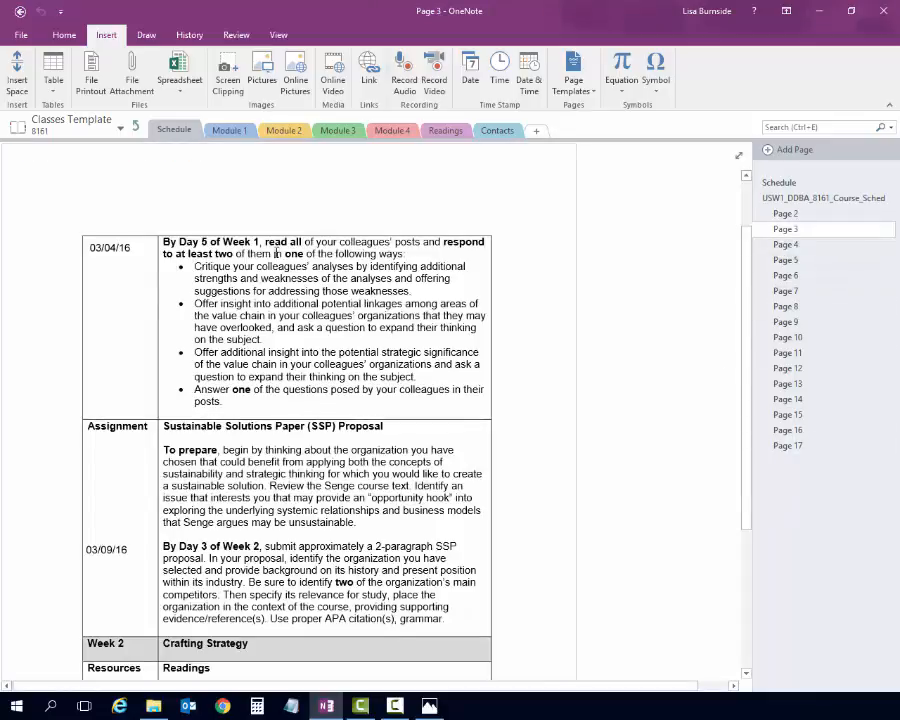
scroll(320, 368, up, 2)
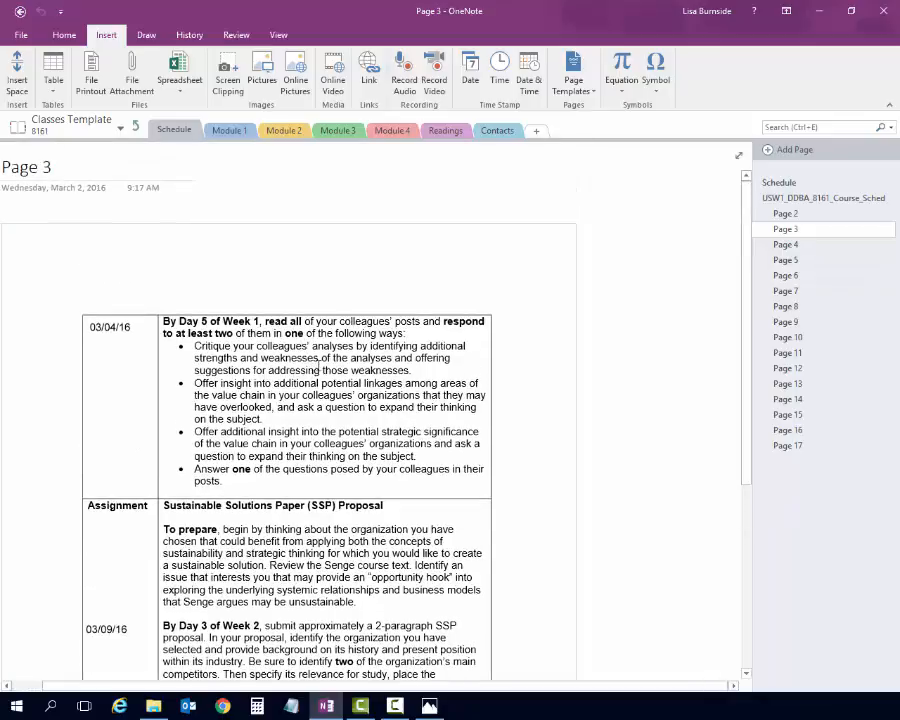
click(784, 214)
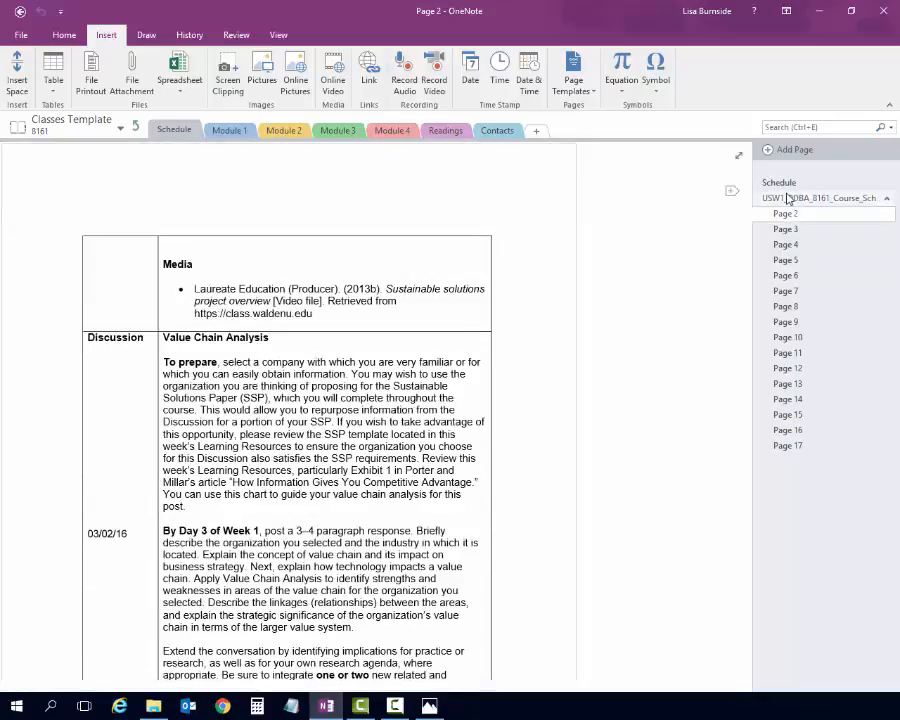
click(787, 198)
scroll(349, 478, down, 3)
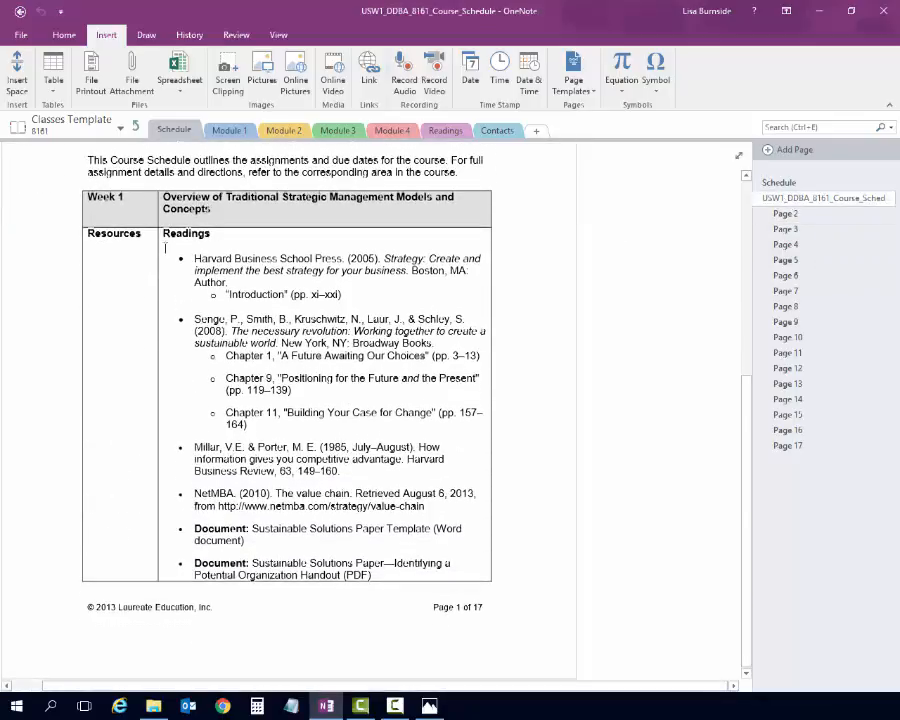
- Rename the Module 1 section as Week 1
click(229, 131)
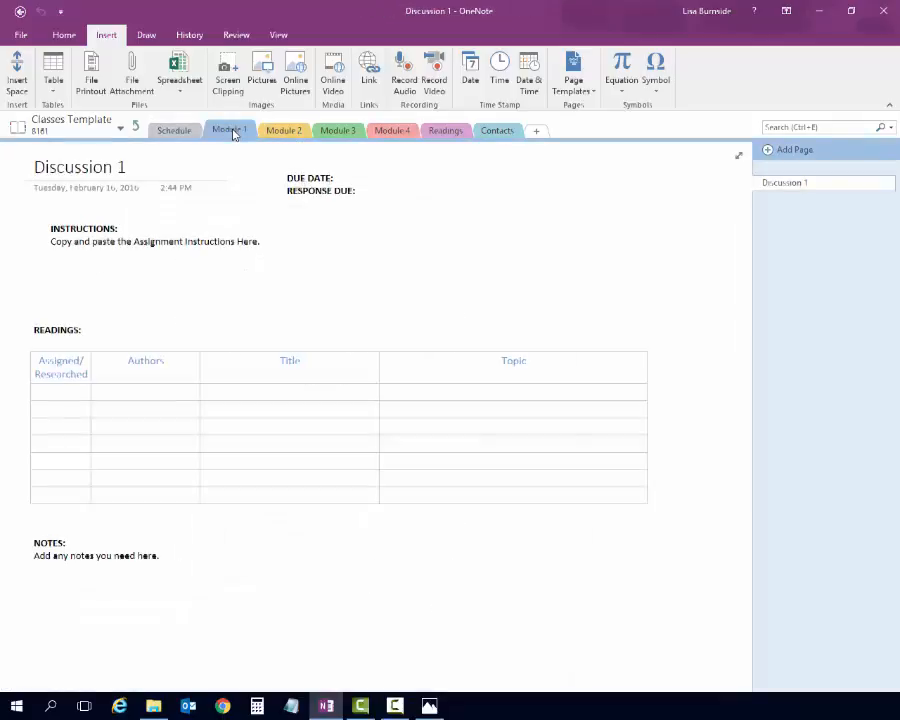
double_click(231, 133)
text(Week)
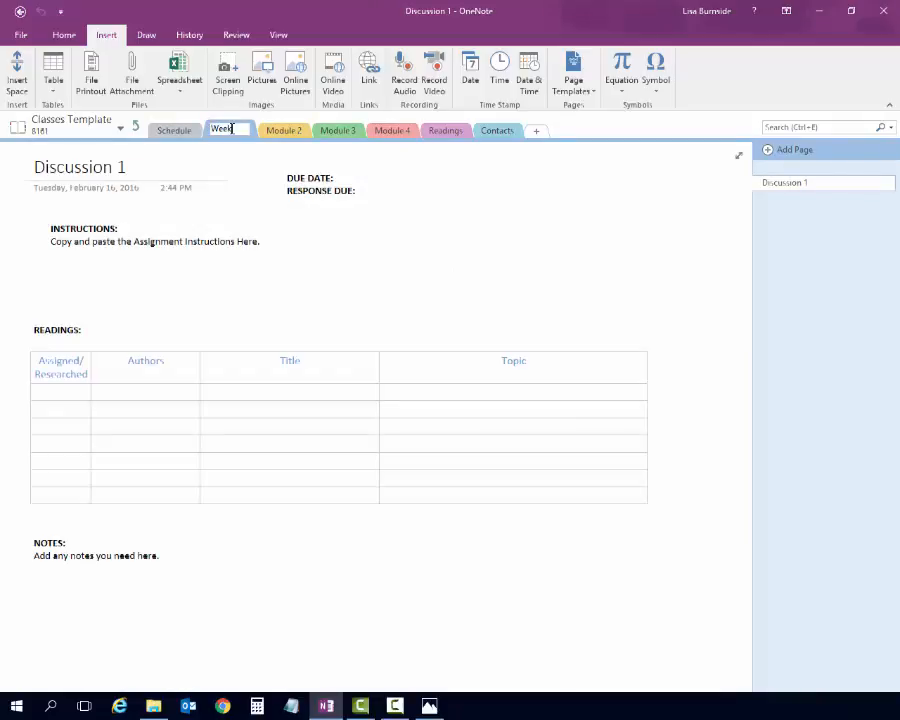
text( 1)
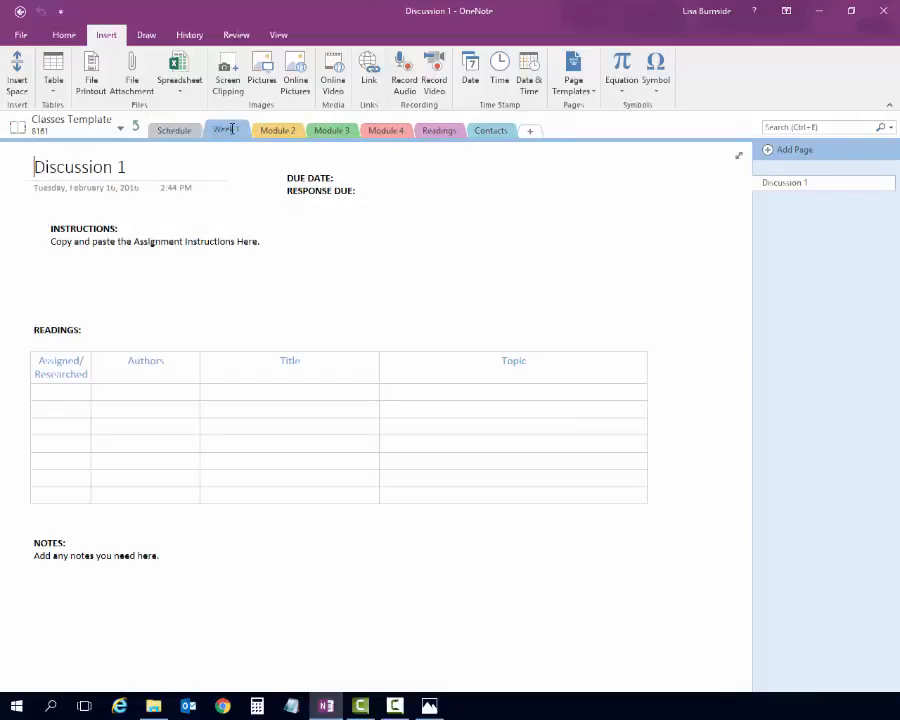
key(Return)
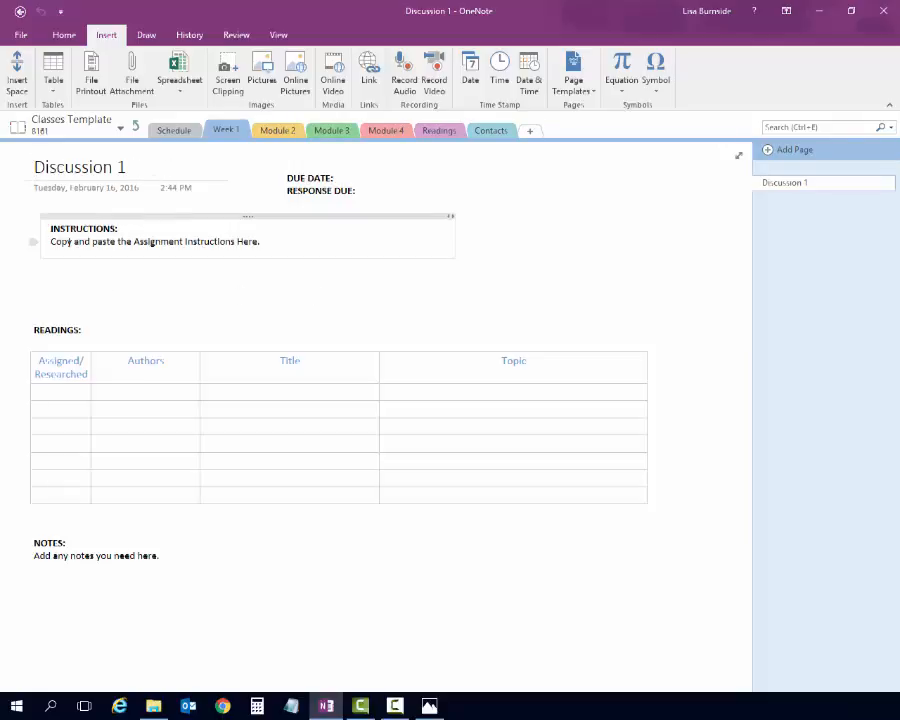
- Copy the page 2 printout with the Value Chain Analysis discussion instructions and return to the Discussion 1 page in Week 1
click(181, 132)
scroll(256, 402, down, 2)
scroll(256, 402, down, 2)
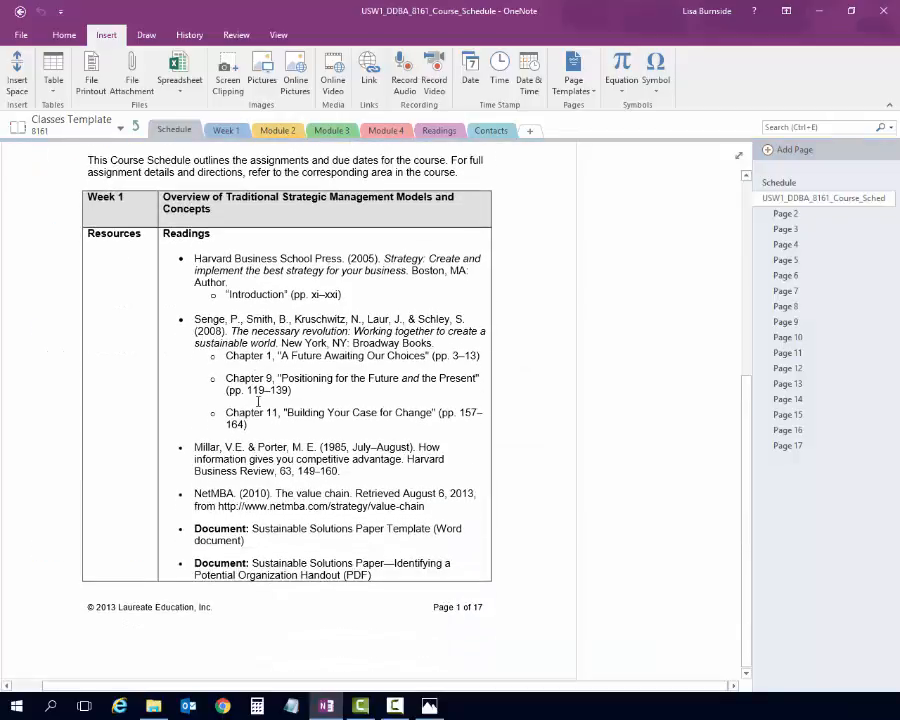
click(782, 214)
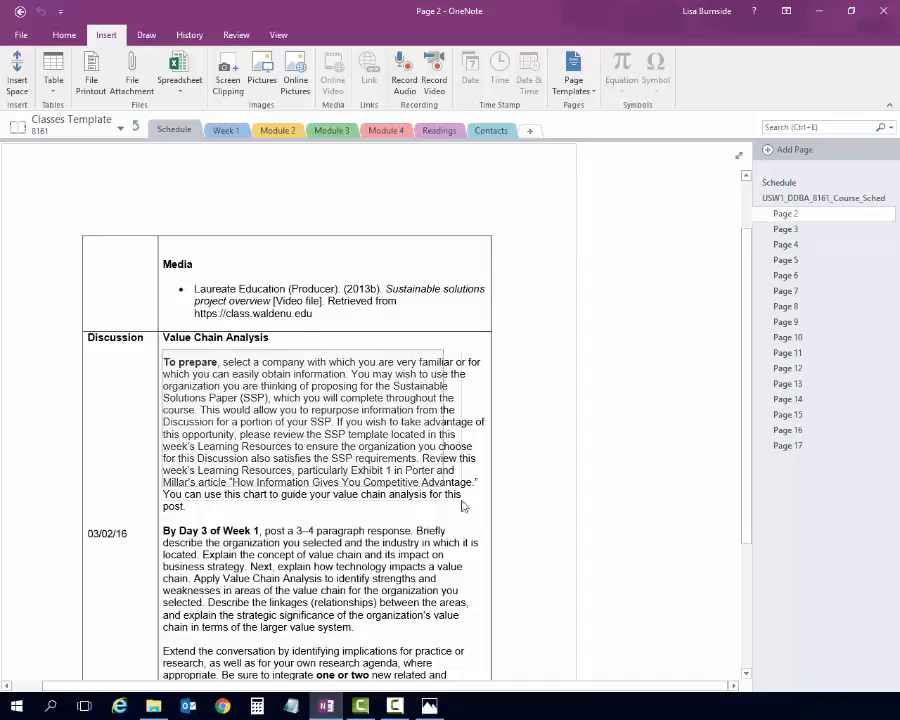
right_click(365, 463)
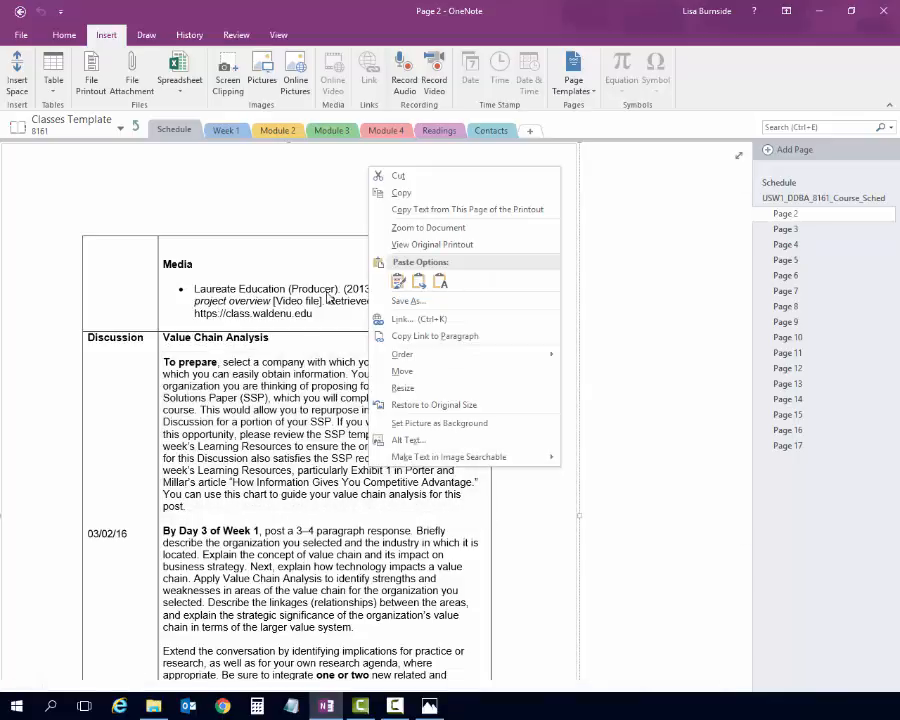
click(401, 194)
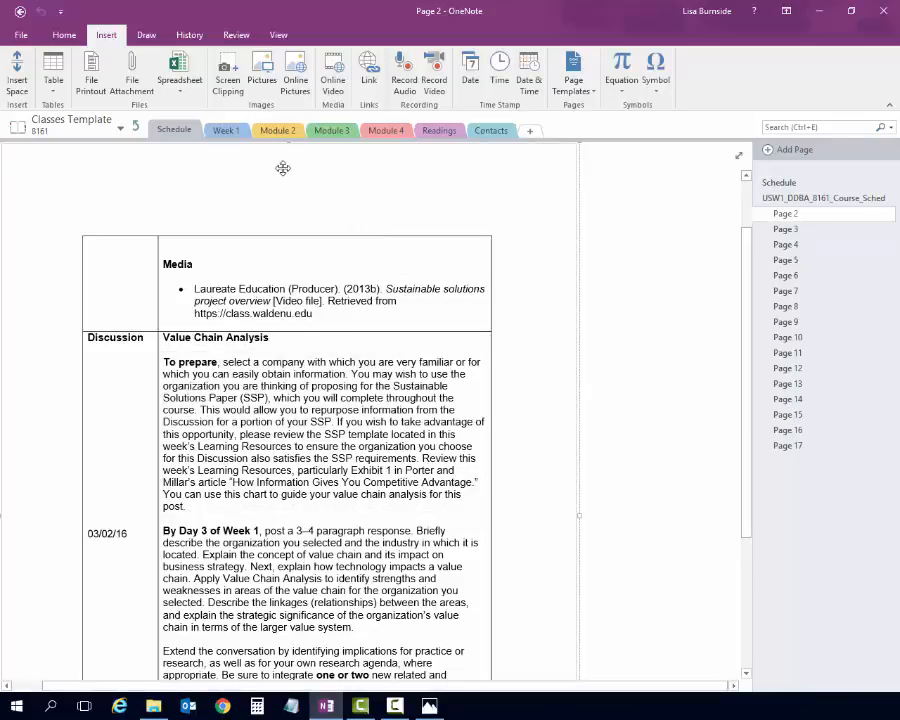
click(224, 132)
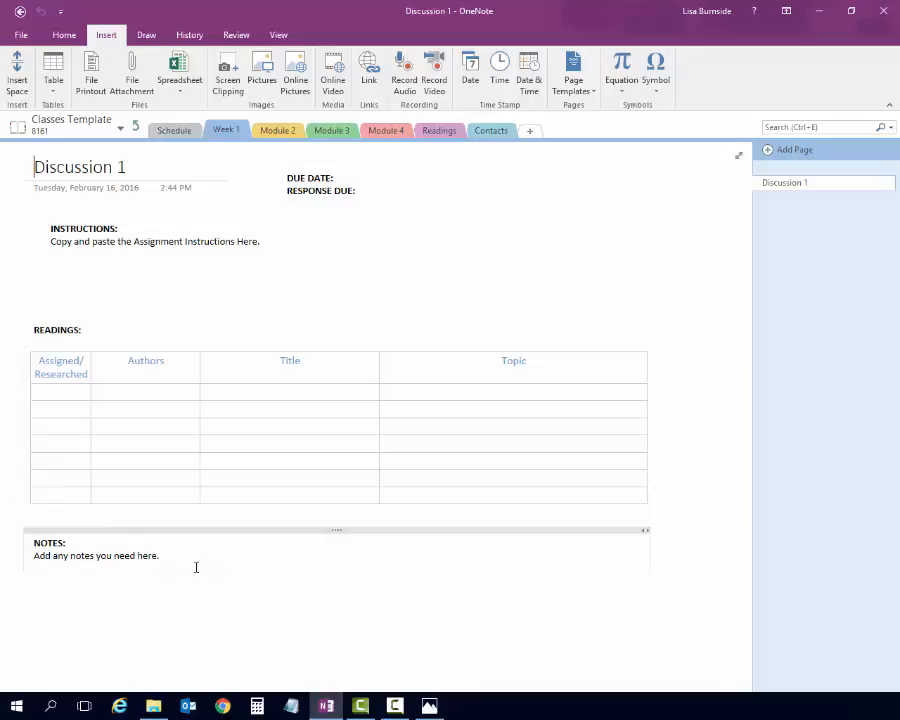
- Add a second page to the Week 1 section and title it Assignment 1
click(352, 178)
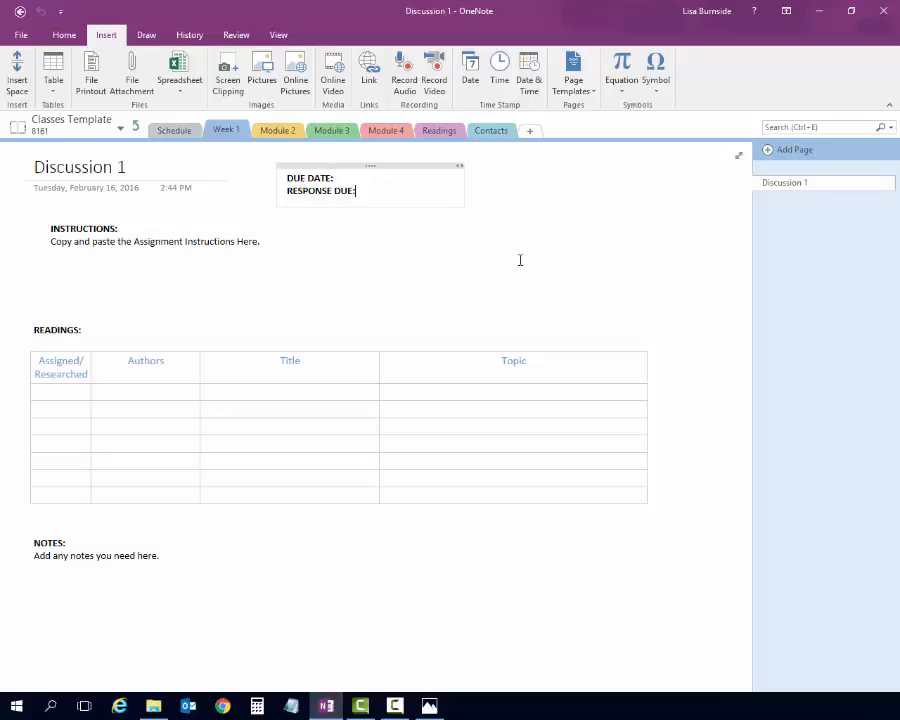
click(573, 88)
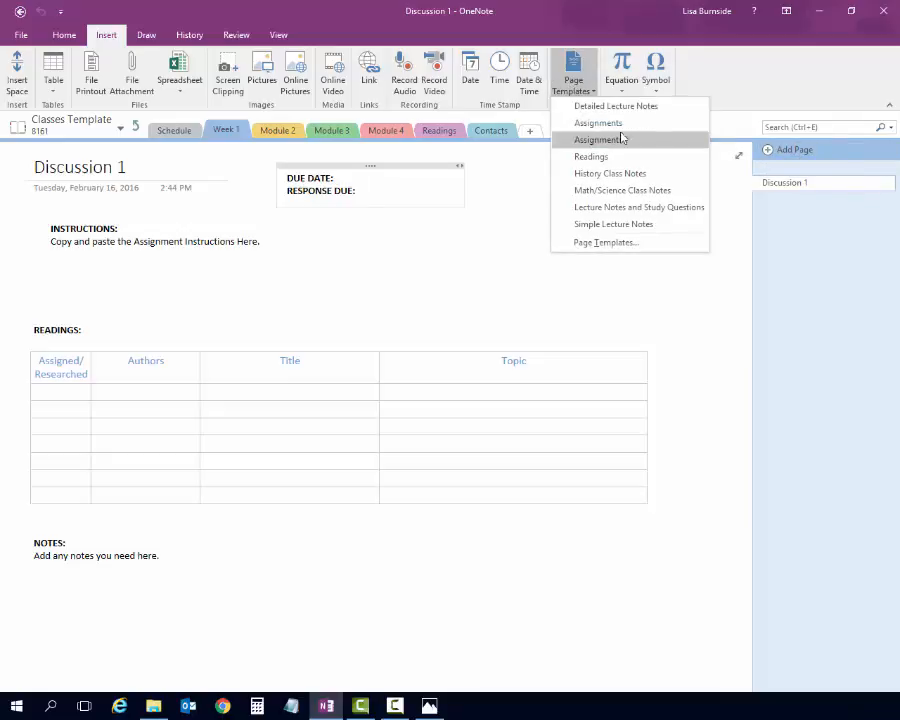
click(779, 152)
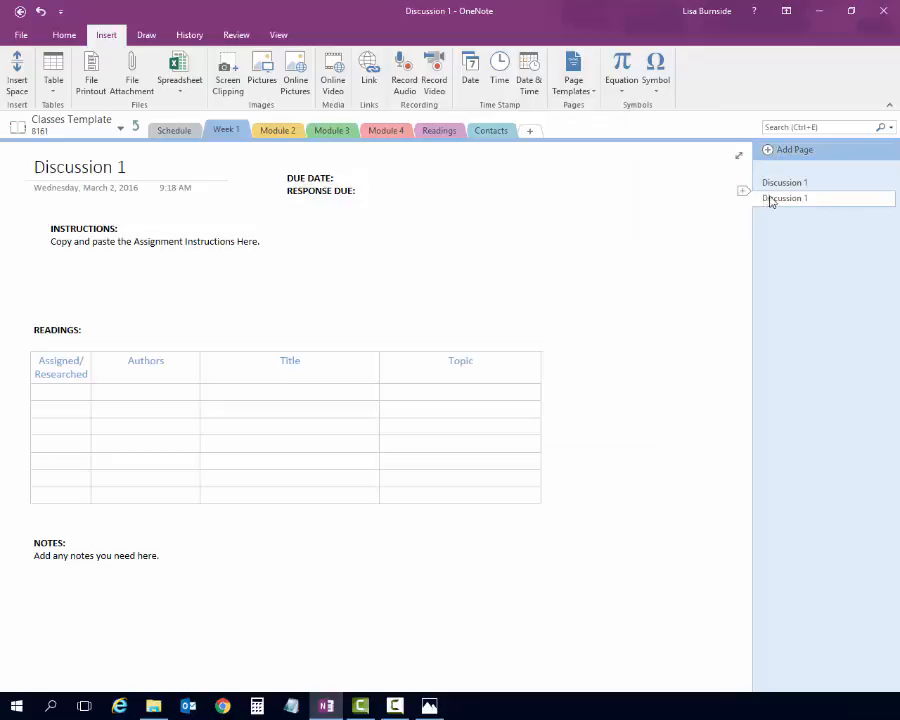
click(781, 200)
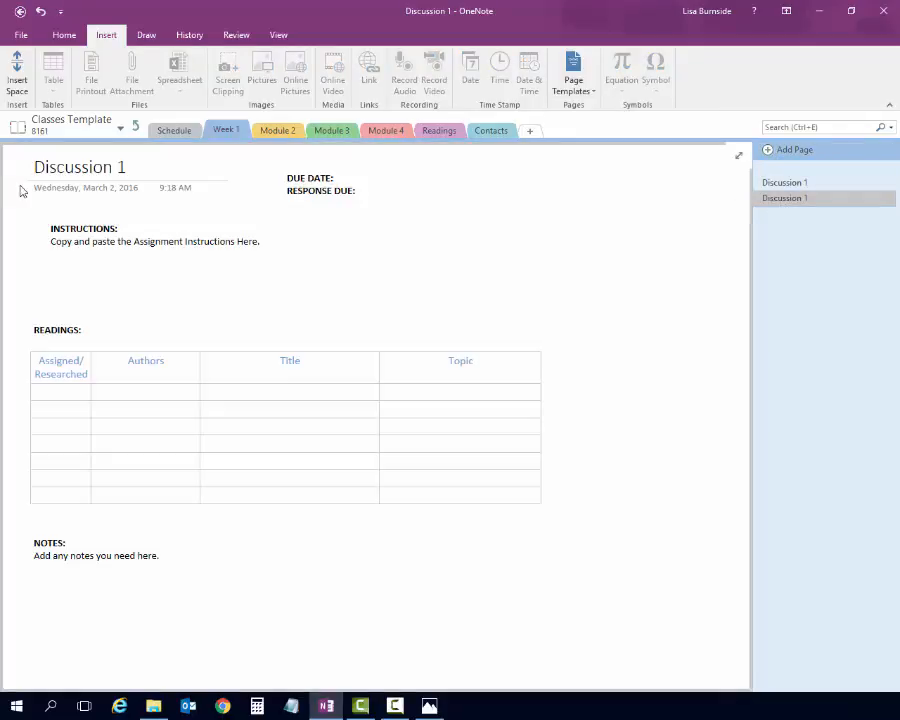
click(65, 167)
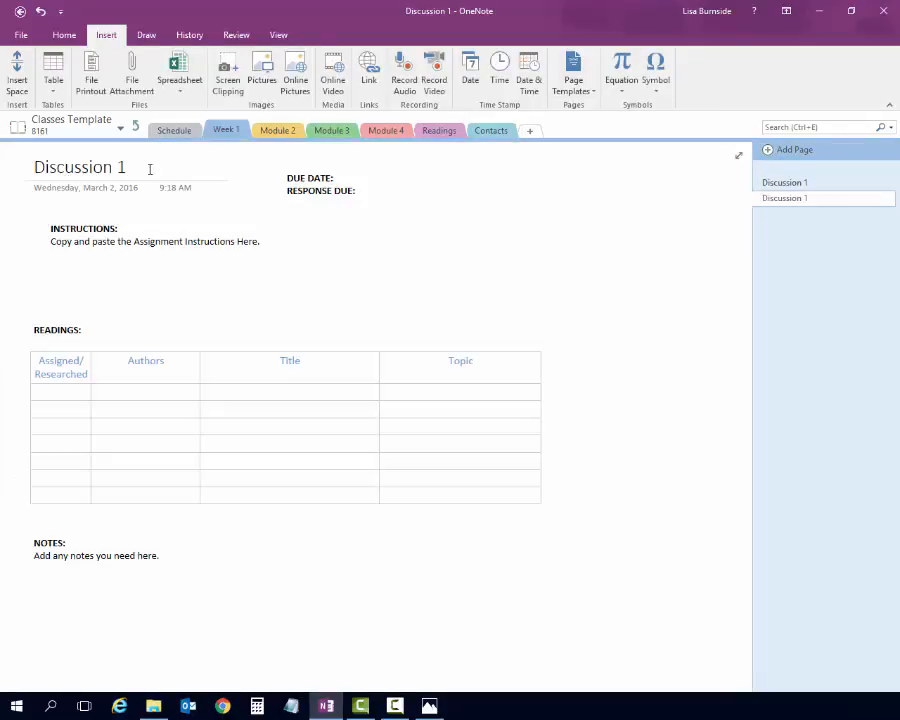
double_click(74, 168)
text(Assignment)
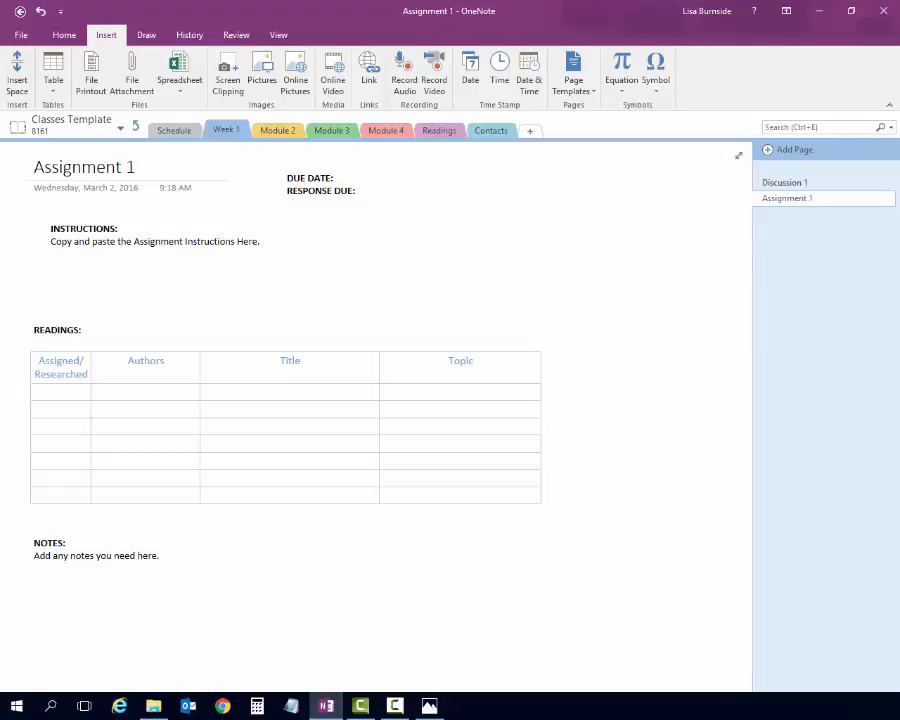
click(142, 241)
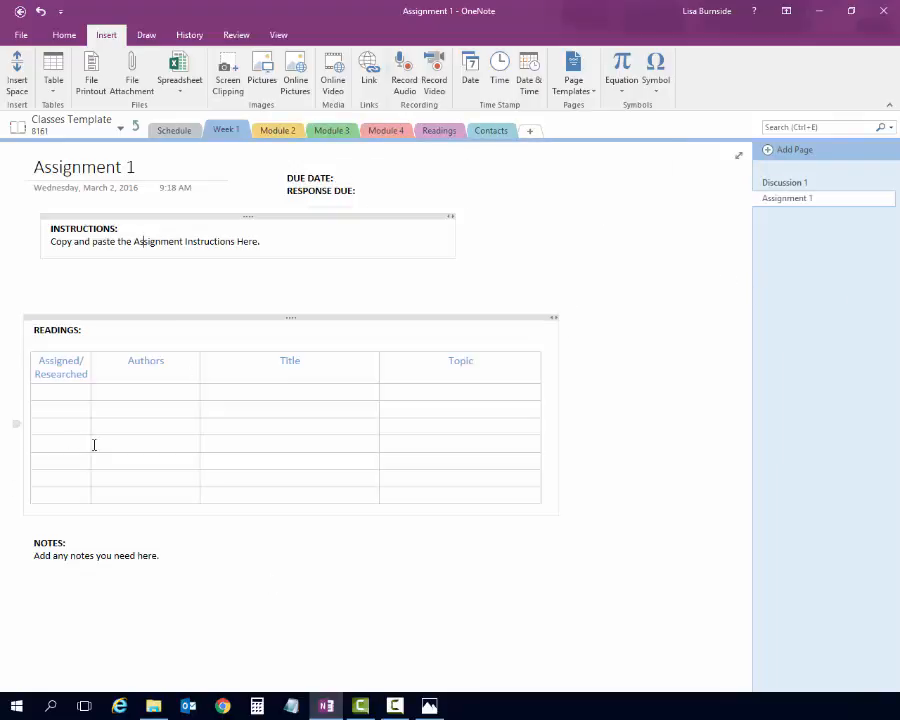
- Title the untitled page in the Readings section Bibliography
click(443, 134)
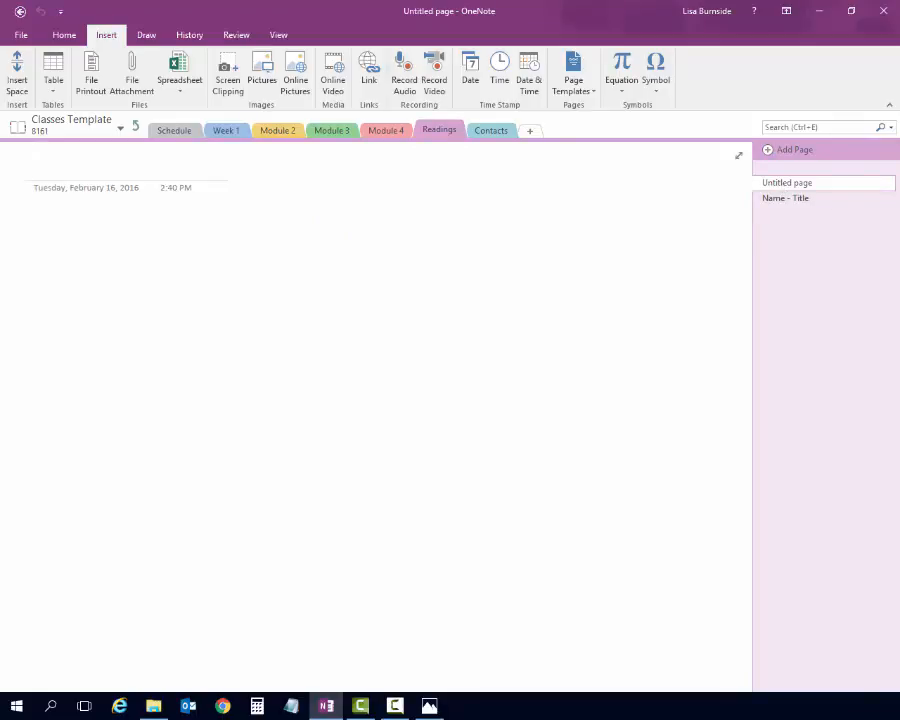
click(43, 162)
text(Bib)
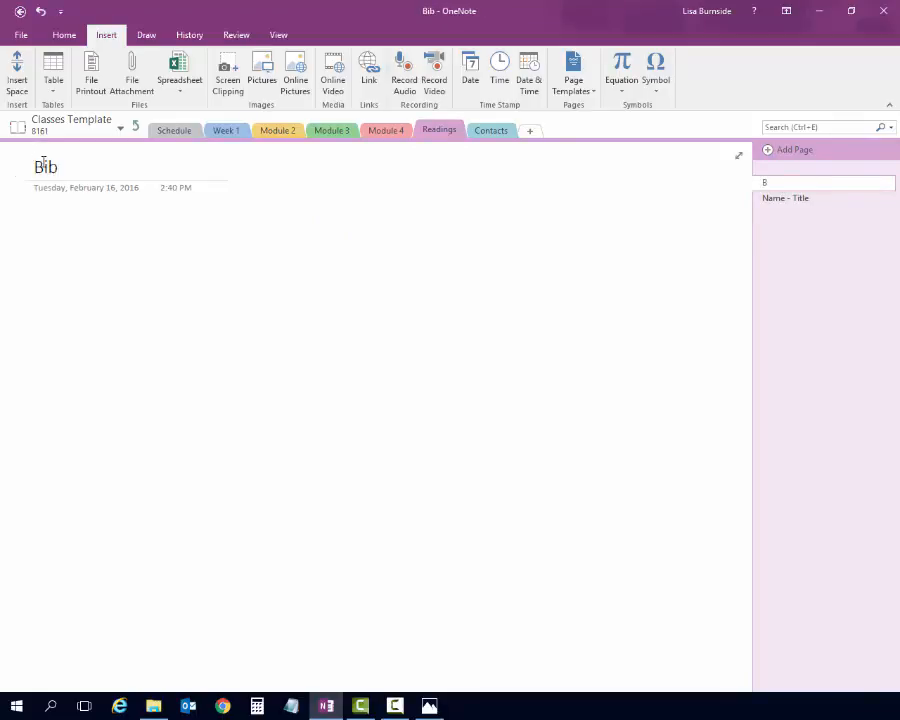
text(liography)
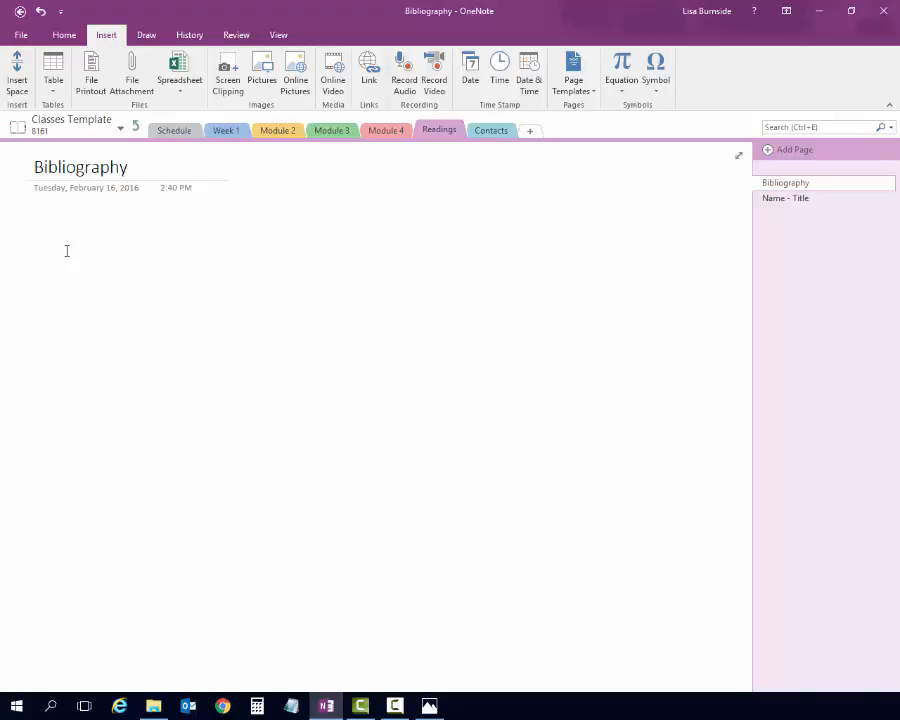
- Insert the USW1_DDBA_8161_Bibliography PDF as a printout below the title of the Bibliography page
key(Return)
click(129, 64)
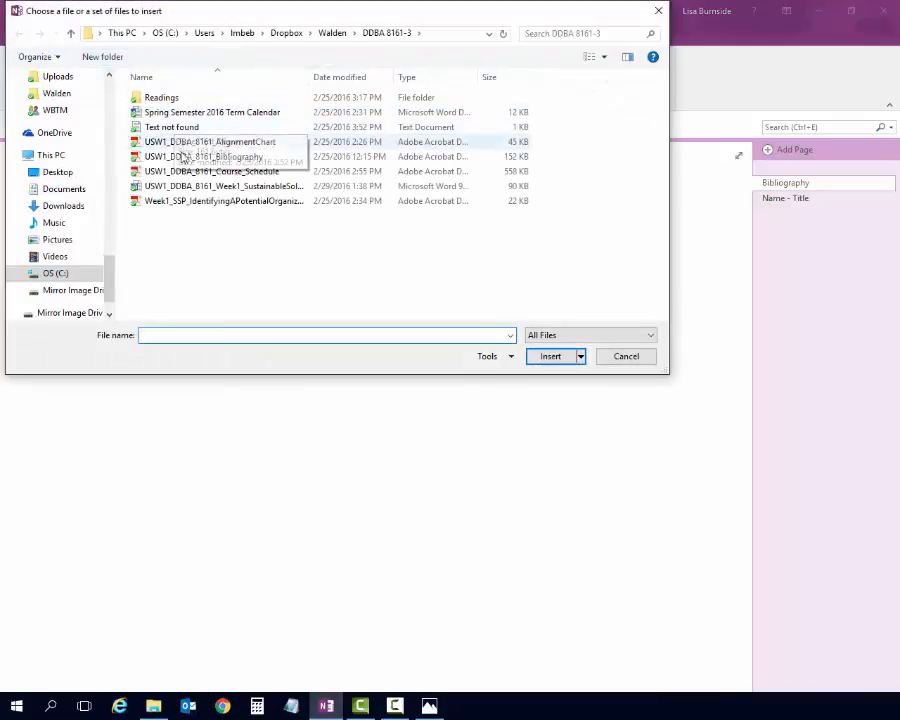
double_click(185, 160)
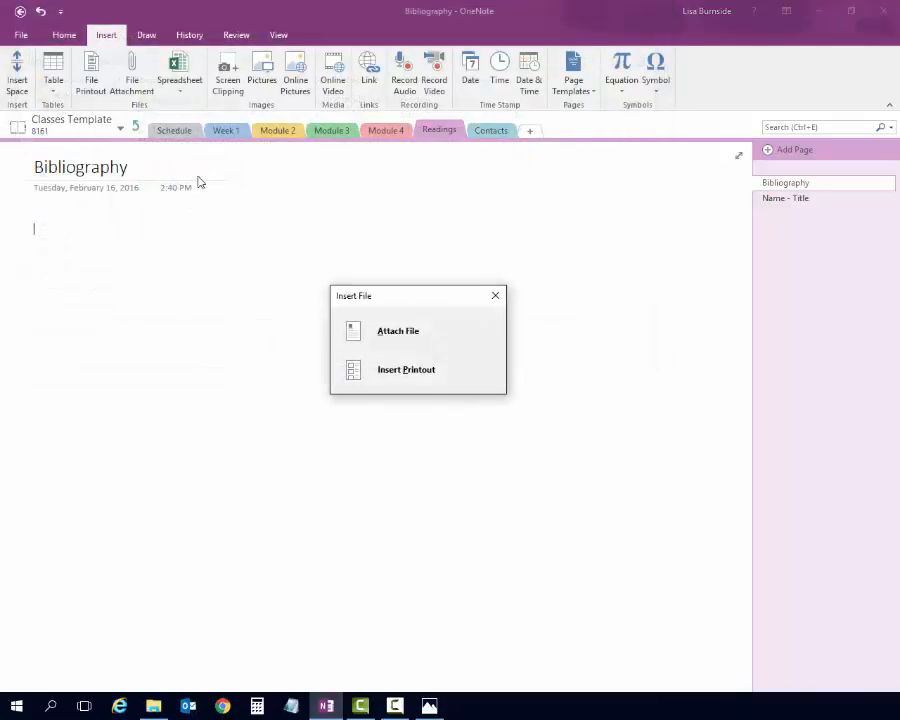
click(406, 372)
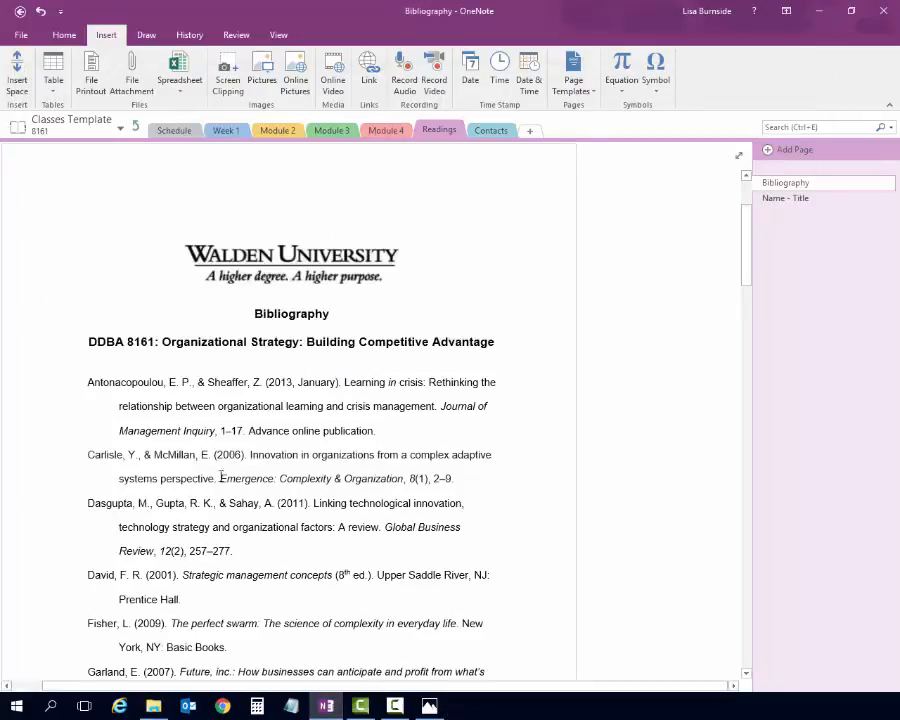
scroll(262, 478, down, 5)
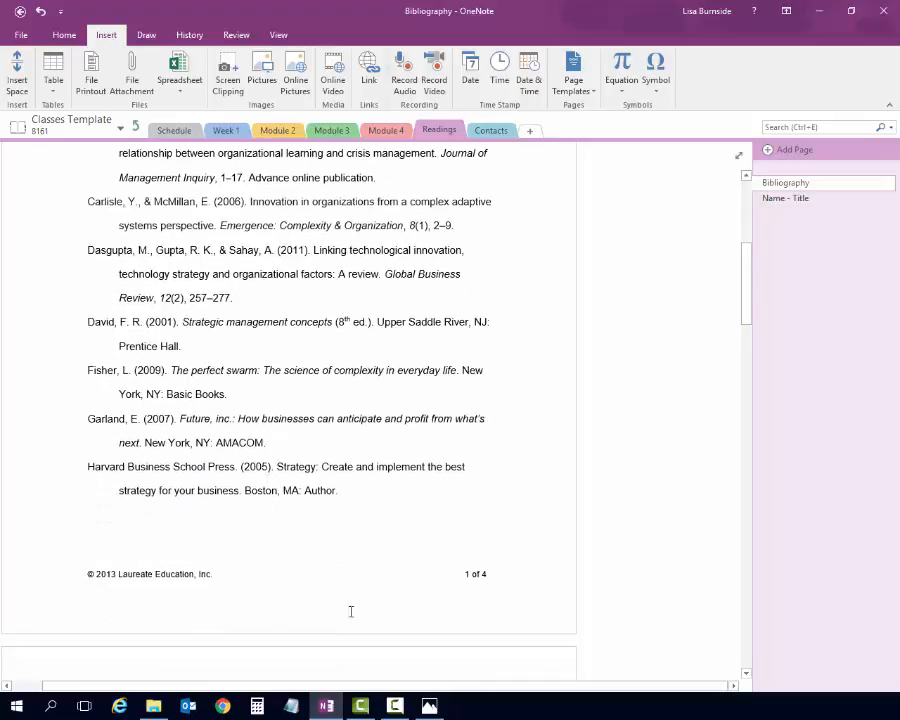
scroll(334, 587, down, 12)
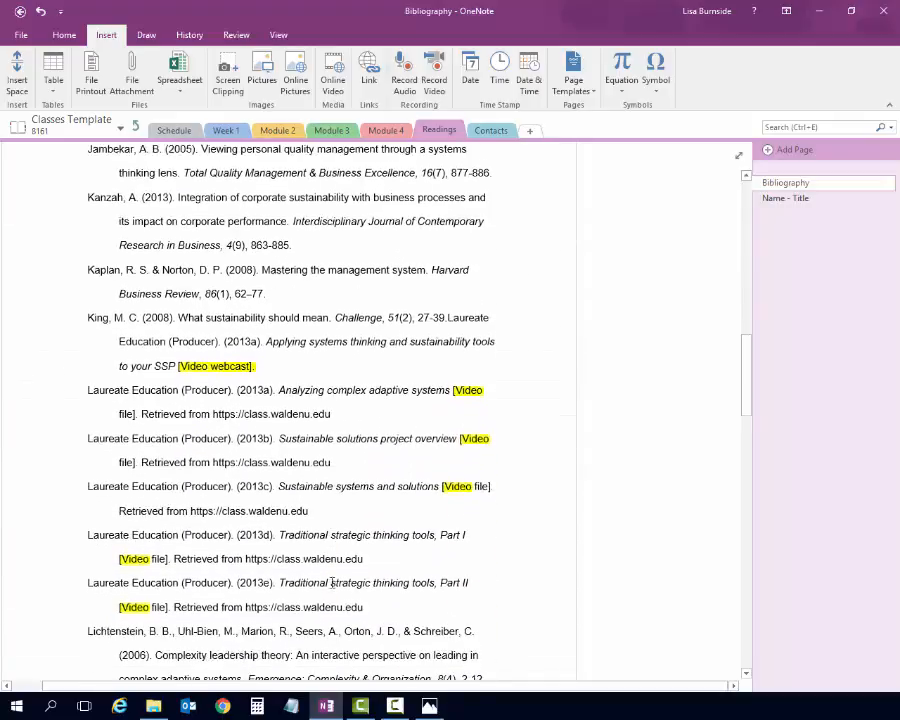
scroll(332, 583, down, 3)
scroll(332, 583, up, 14)
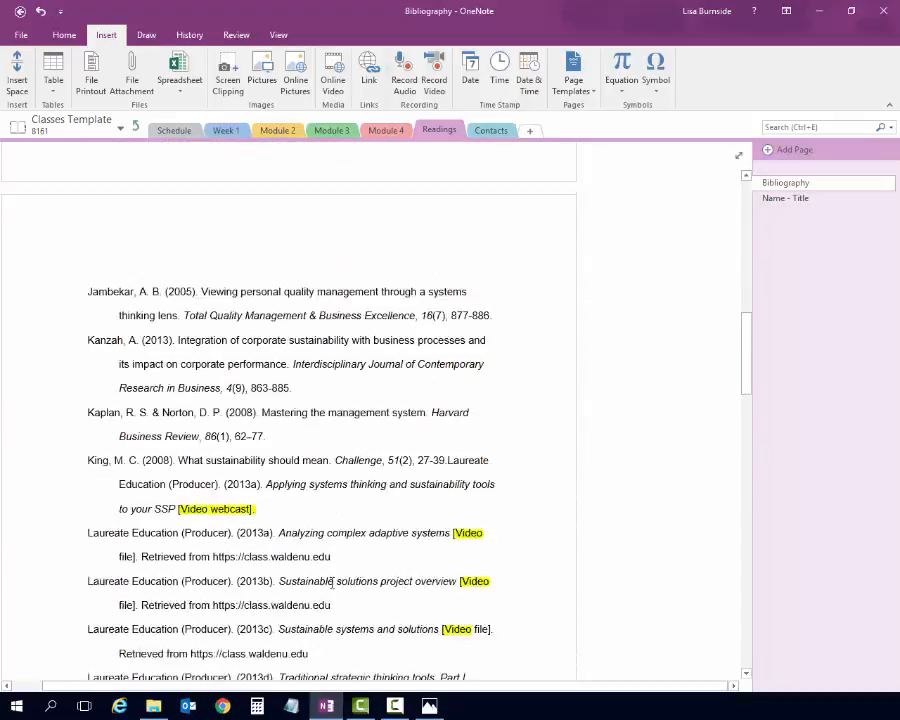
scroll(332, 583, up, 10)
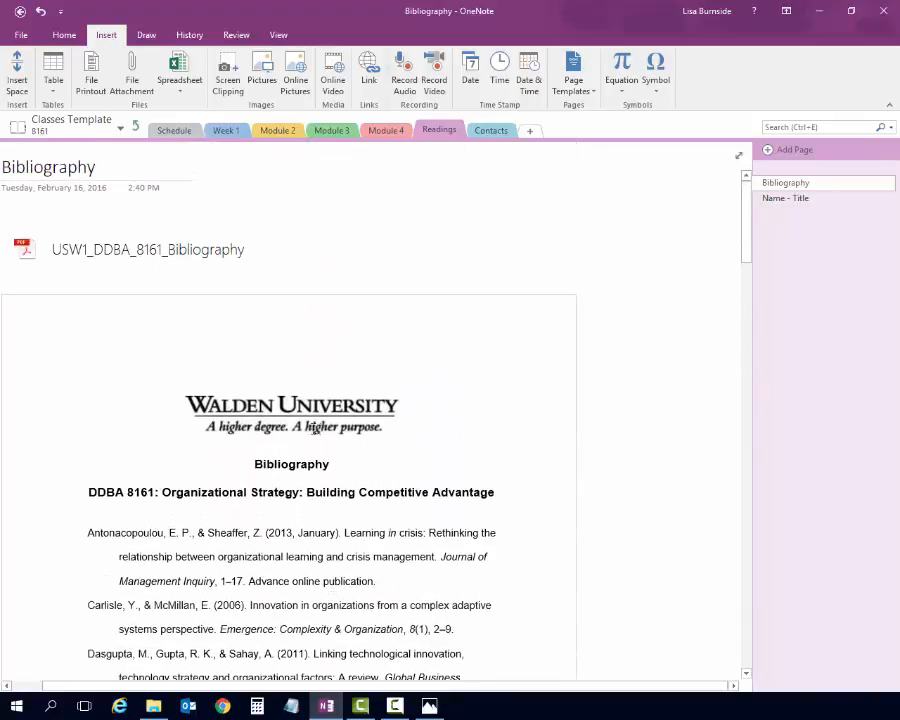
scroll(163, 533, down, 2)
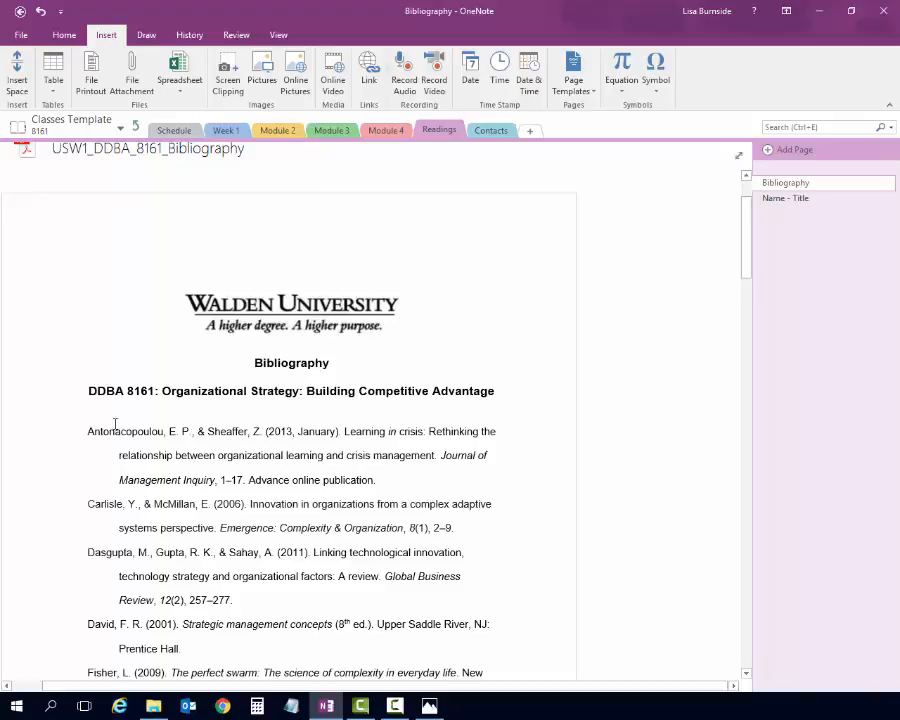
- Retitle the Name - Title page in Readings with the abbreviated author name followed by "-Title"
click(790, 205)
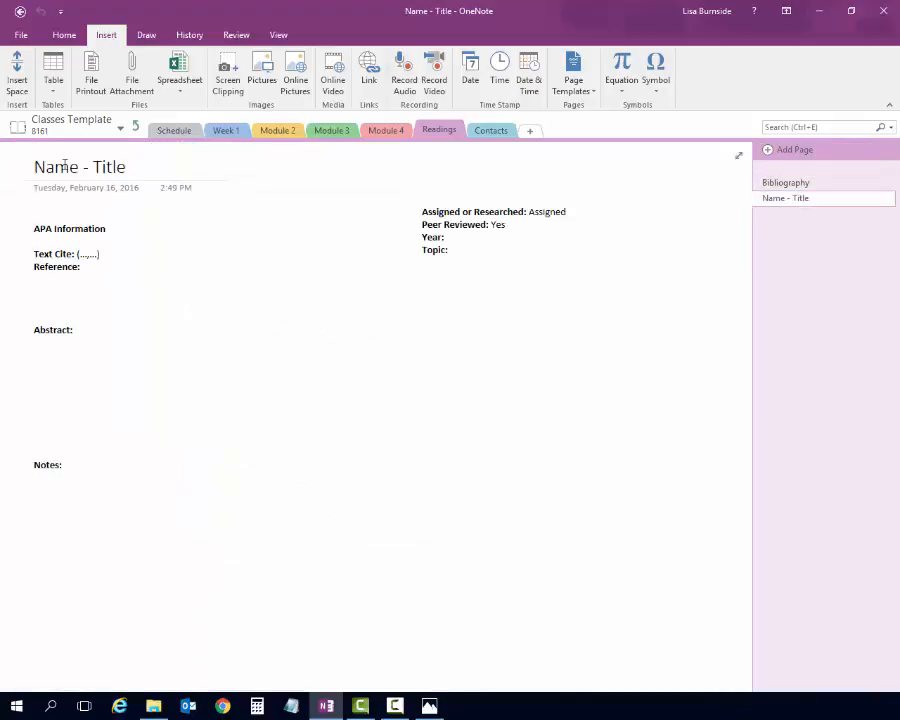
drag(144, 172, 34, 162)
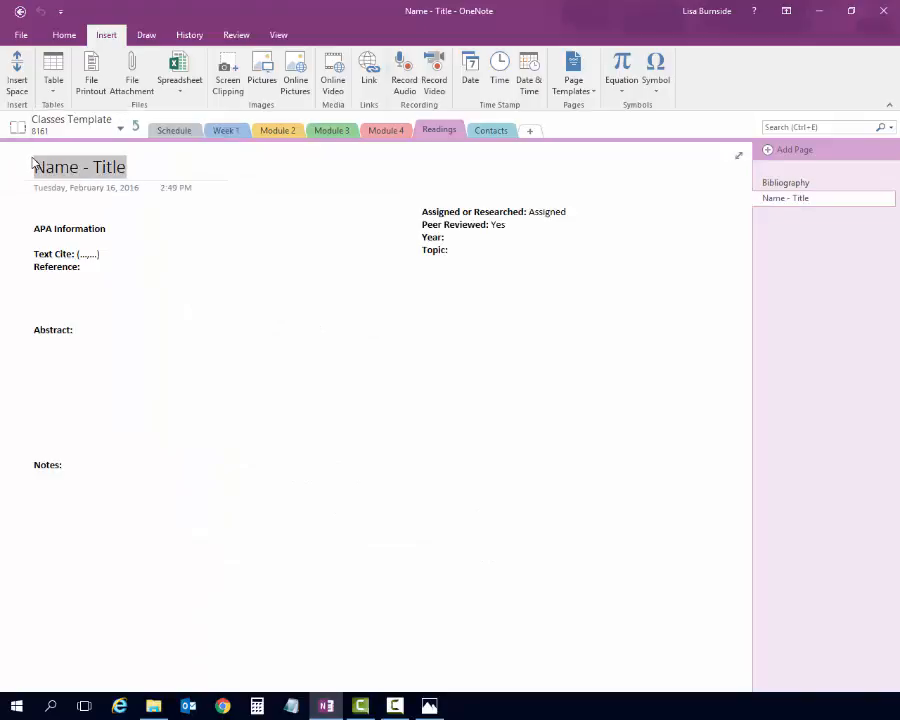
text(Anta...)
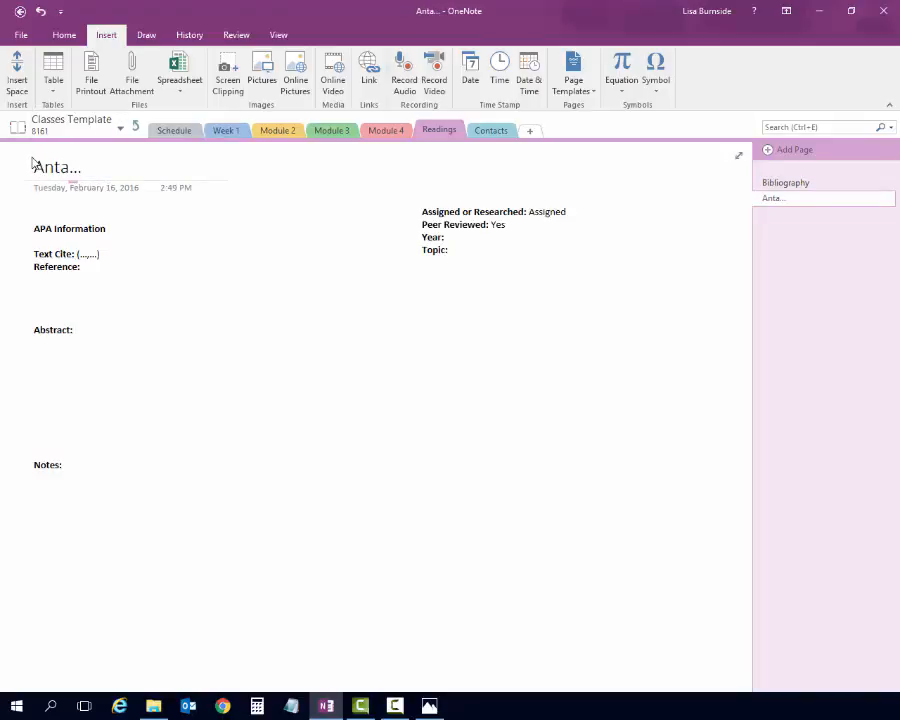
text(-Title)
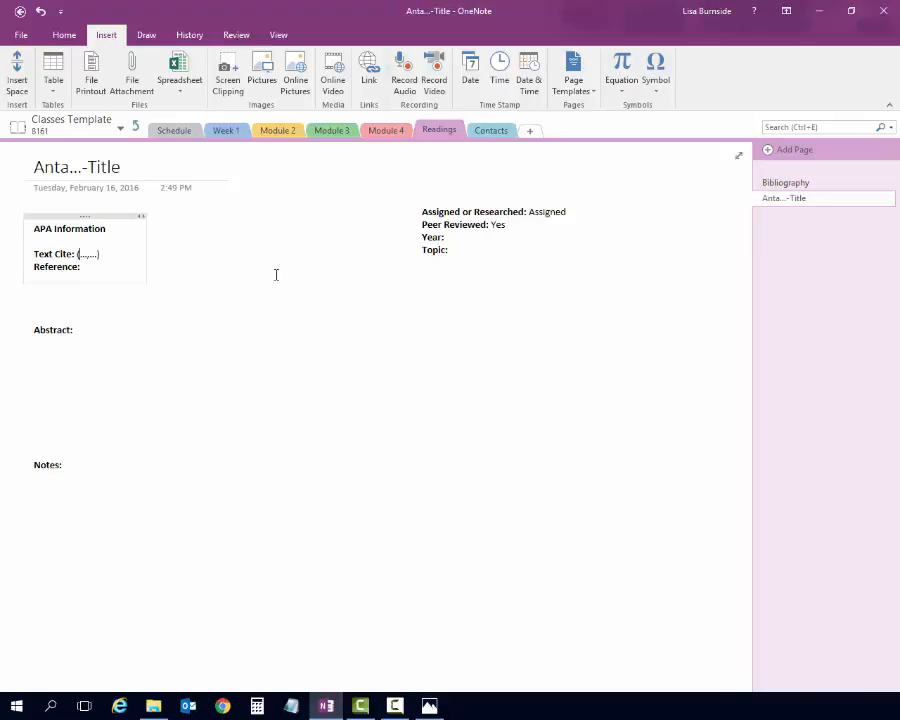
- Fill in the Text Cite parentheses with the author's short name and the year 2015, replacing the placeholder dots
text(Anta, 20)
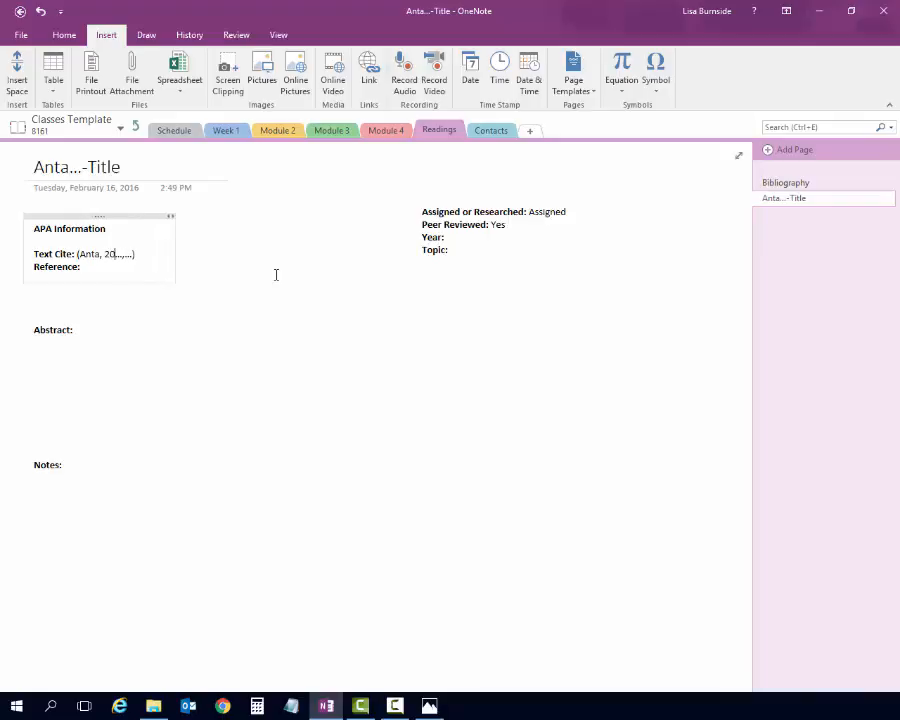
text(15)
key(Delete)
key(Delete)
key(Delete)
key(Delete)
key(Delete)
key(Delete)
key(Delete)
key(Delete)
- Start the entry below Reference in non-bold text with the author's name and initial, followed by "(2015). Title."
click(101, 270)
key(Return)
text(Anta,)
key(shift+Home)
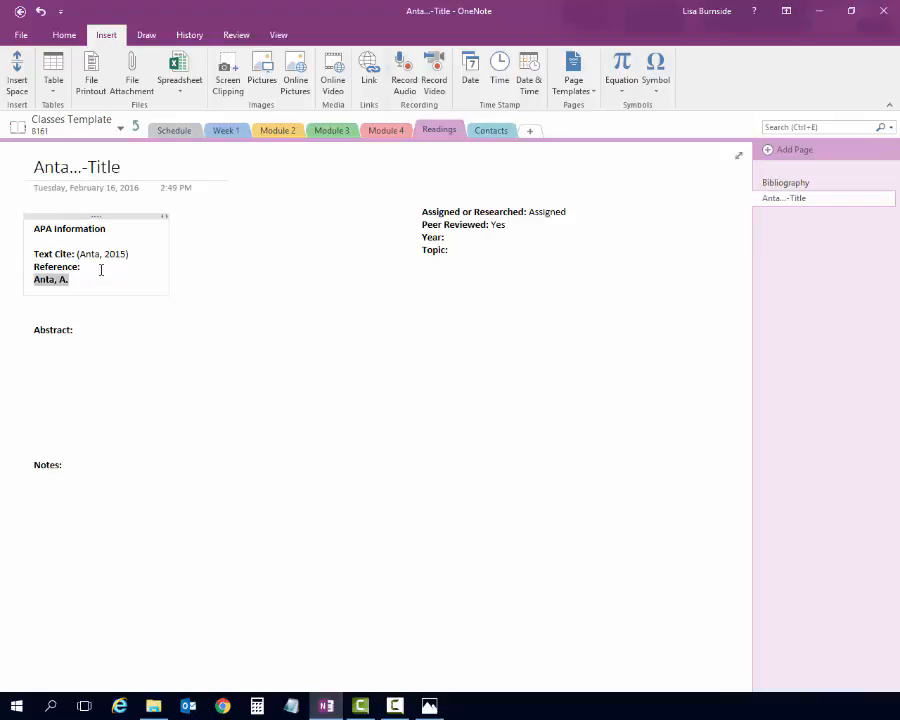
key(End)
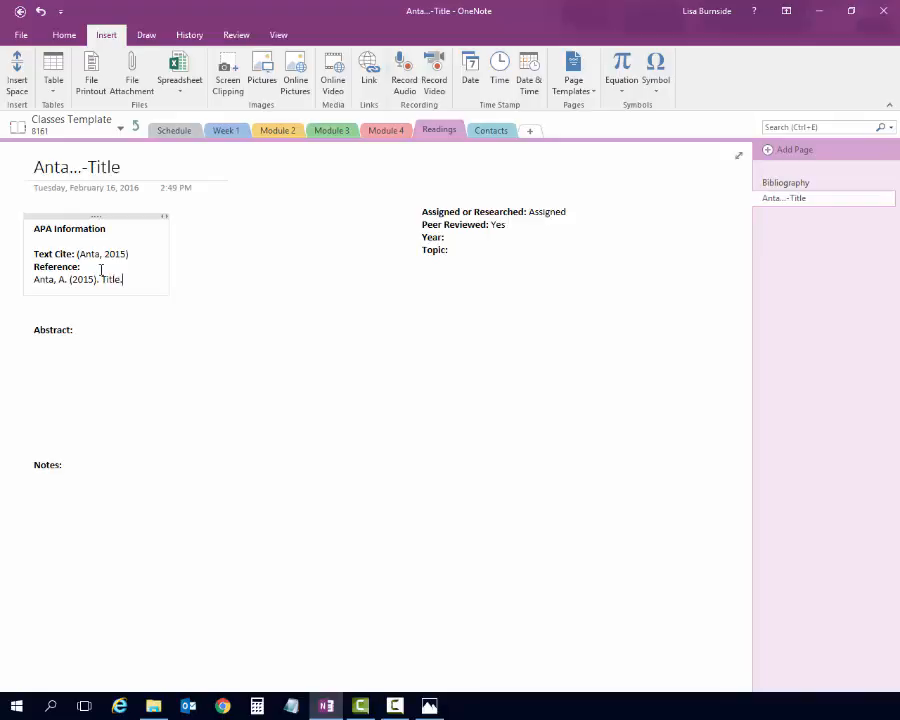
- Continue the reference in italics with "Publisher, 6, 738-893."
text(Publisher, volume)
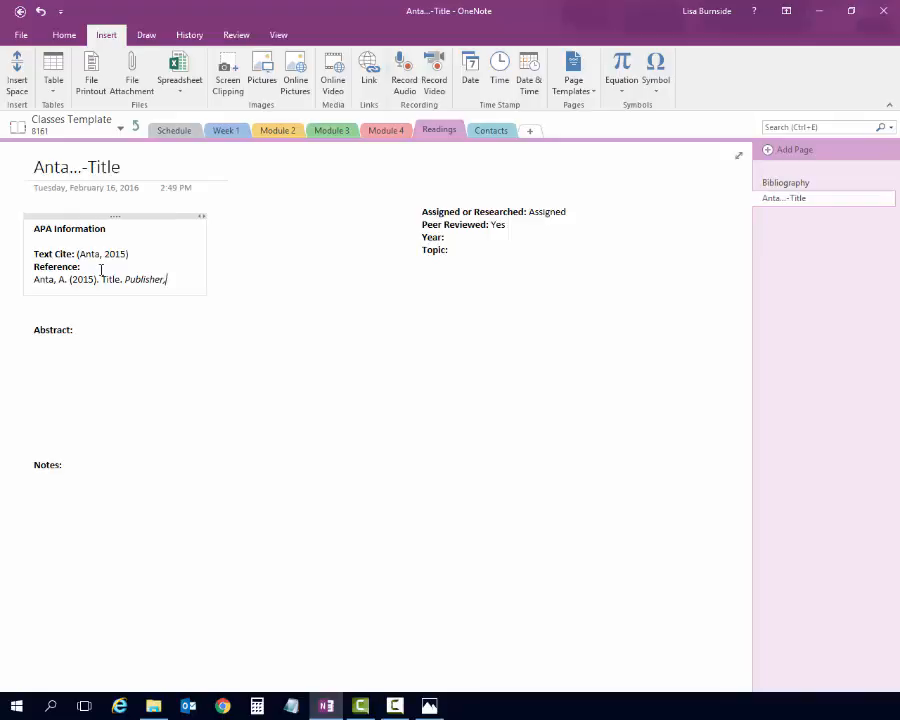
key(BackSpace)
key(BackSpace)
key(BackSpace)
key(BackSpace)
key(BackSpace)
key(BackSpace)
key(BackSpace)
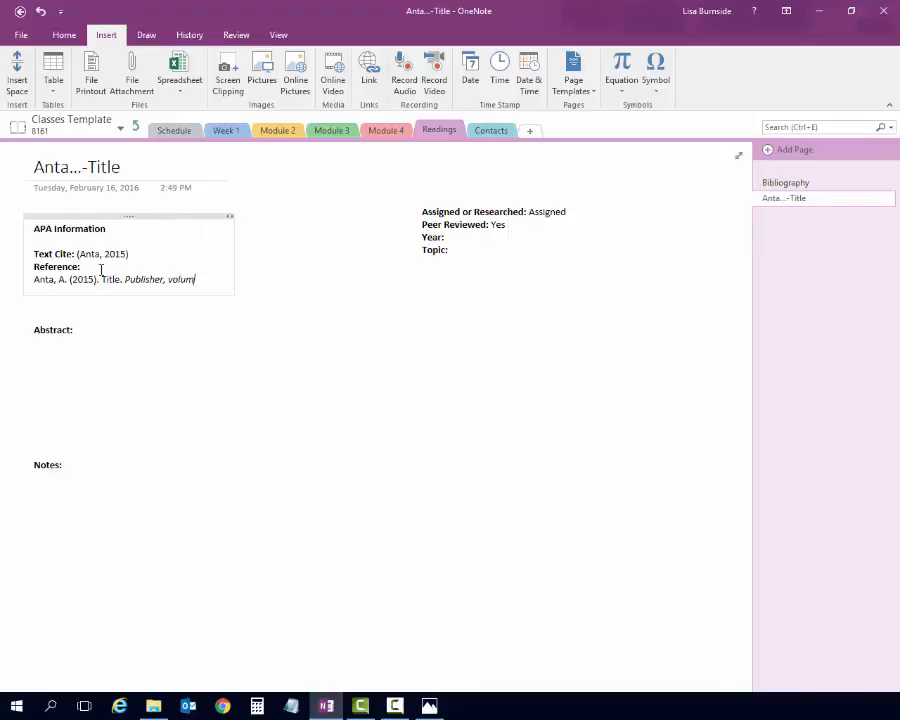
text(6,738-893)
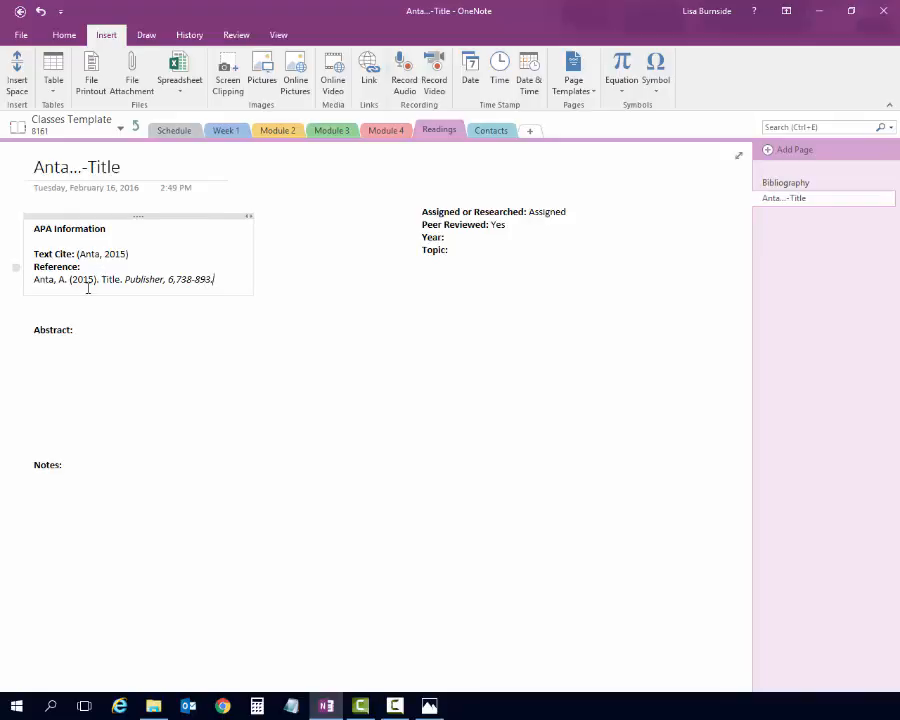
text(.)
click(176, 279)
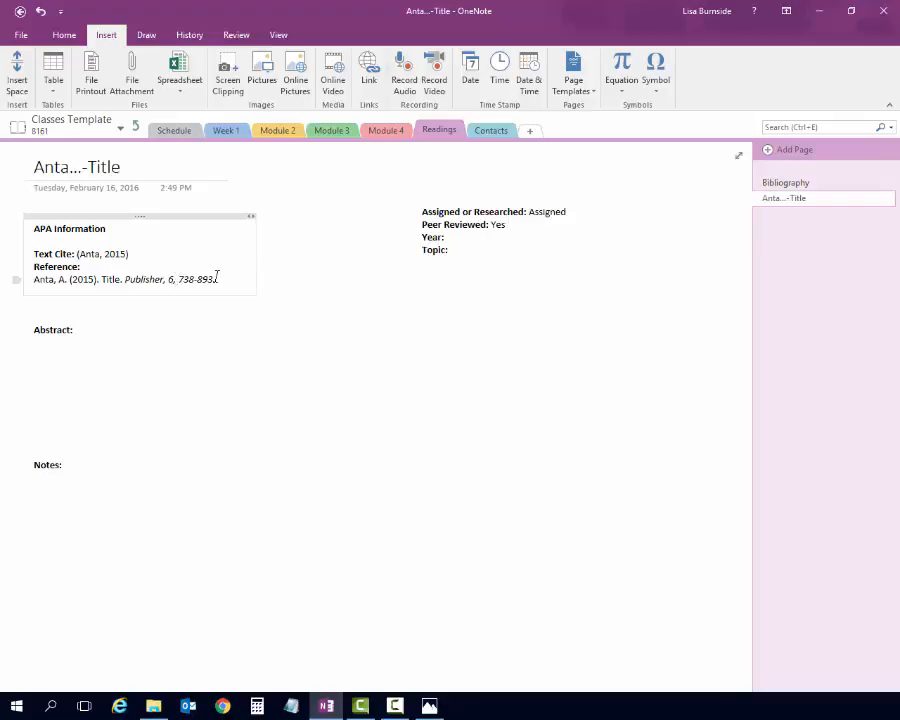
- Remove the italics from the page range 738-893 and end the reference with "doi:10.2.1.3/183h g84h gr hg bh"
drag(219, 278, 182, 287)
key(ctrl+i)
key(End)
text(doi:10.2.1.3/183h g84h gr hg bh)
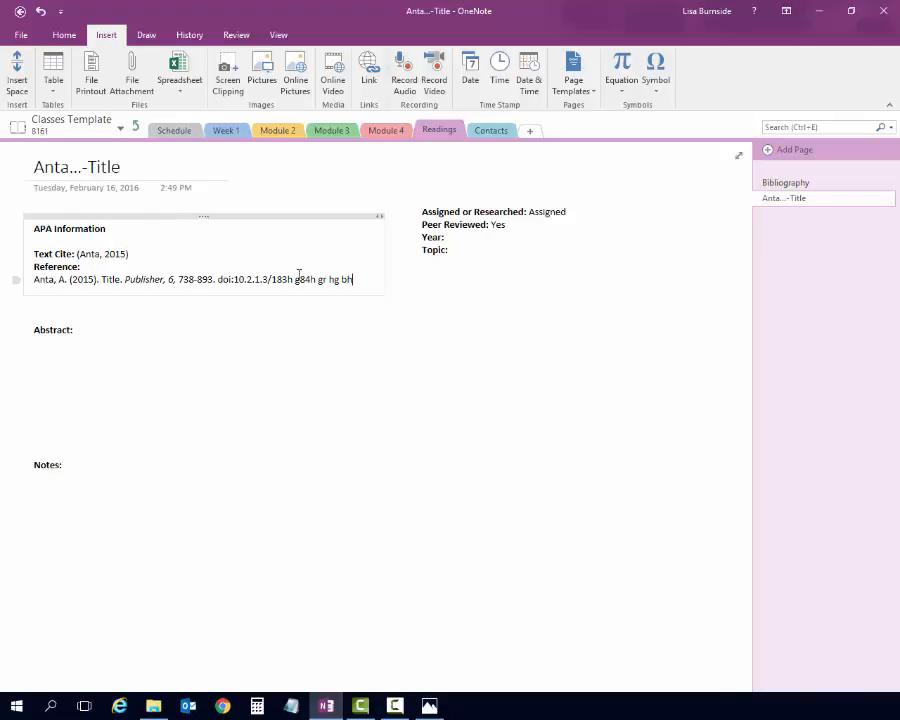
mouse_move(355, 279)
mouse_down()
mouse_move(34, 279)
mouse_move(350, 280)
mouse_move(338, 285)
mouse_up()
click(36, 279)
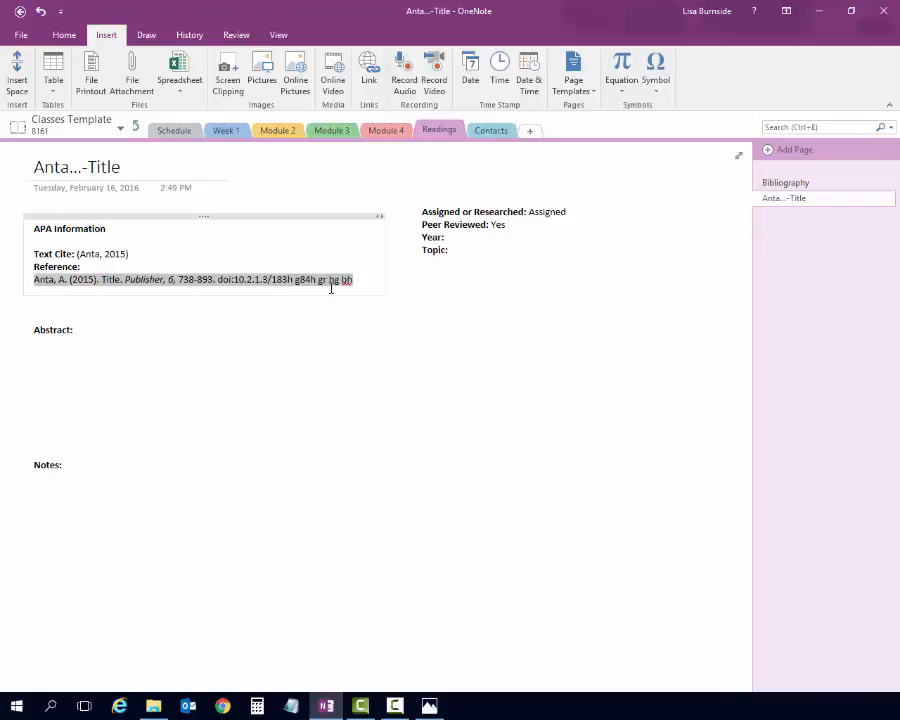
click(72, 335)
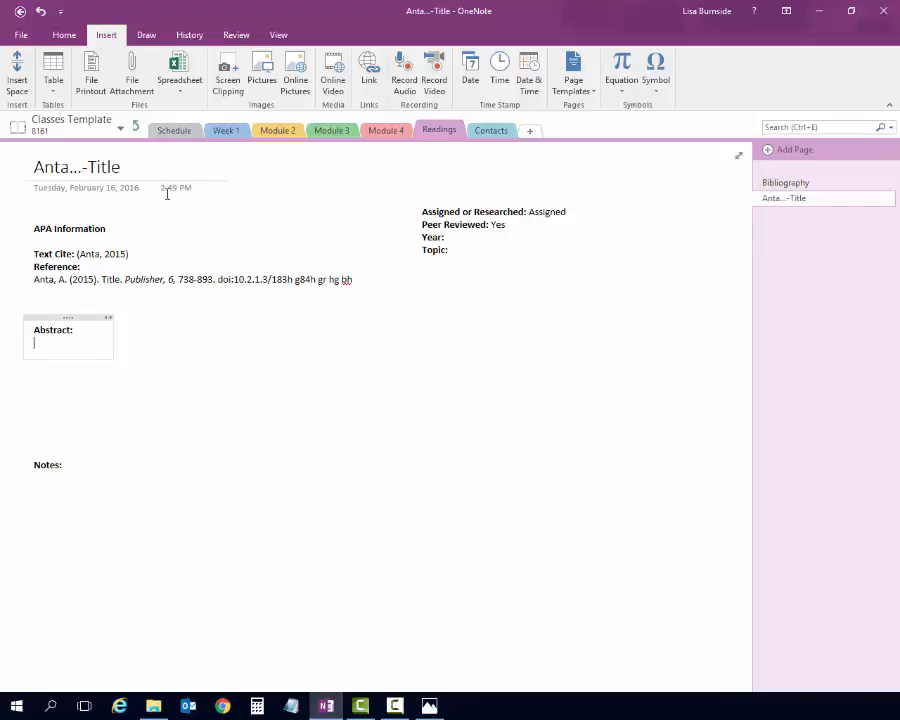
click(804, 127)
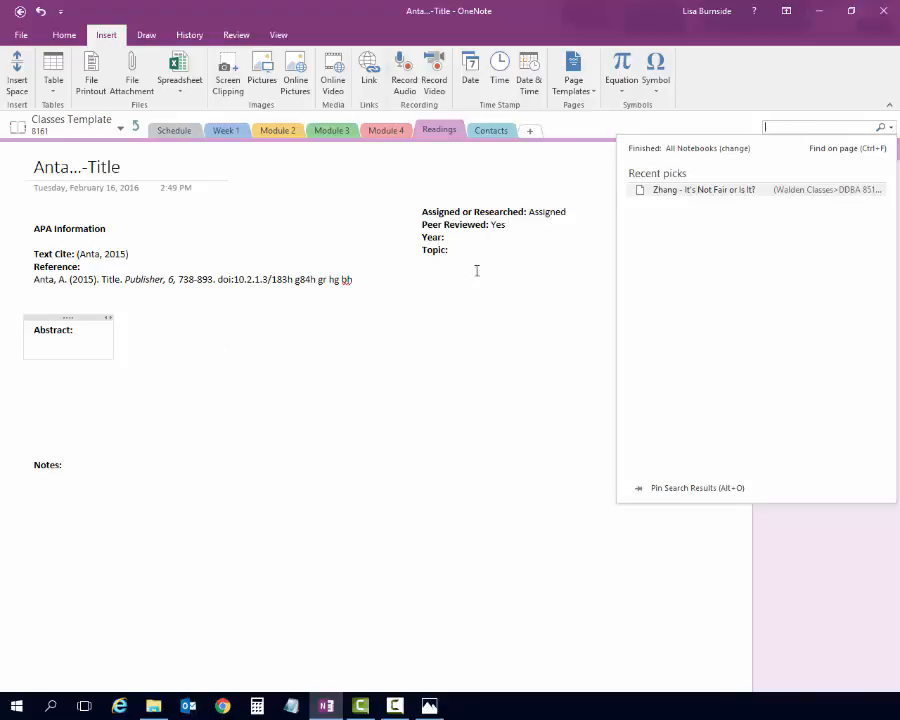
click(133, 259)
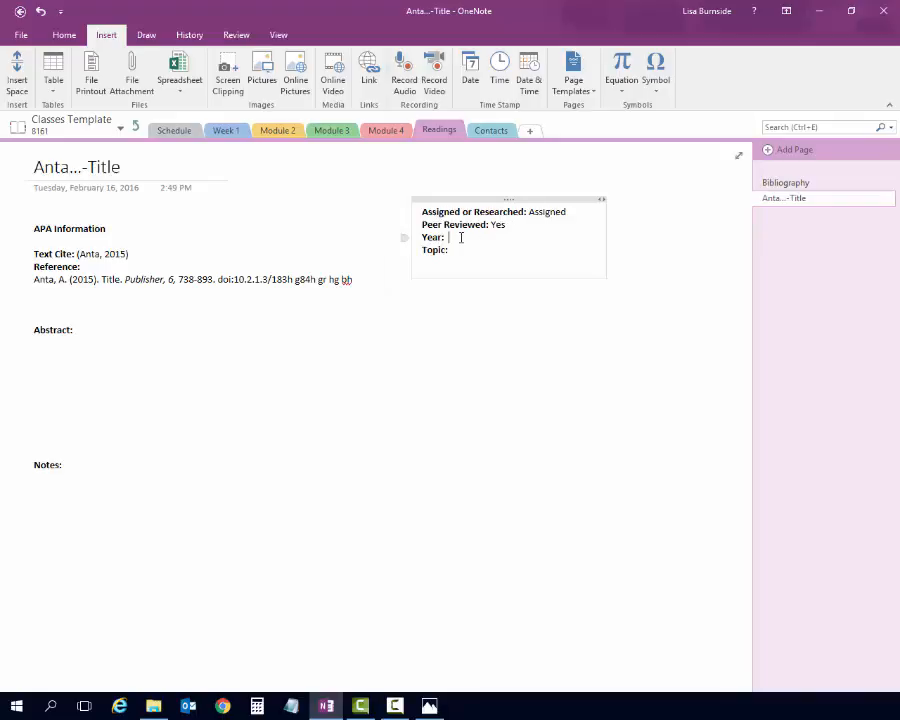
- Enter 2015 as the reading's Year and "Research, Leadership" as its Topic
text(2015 Topic:  )
text(Rese)
text(arch, Leader)
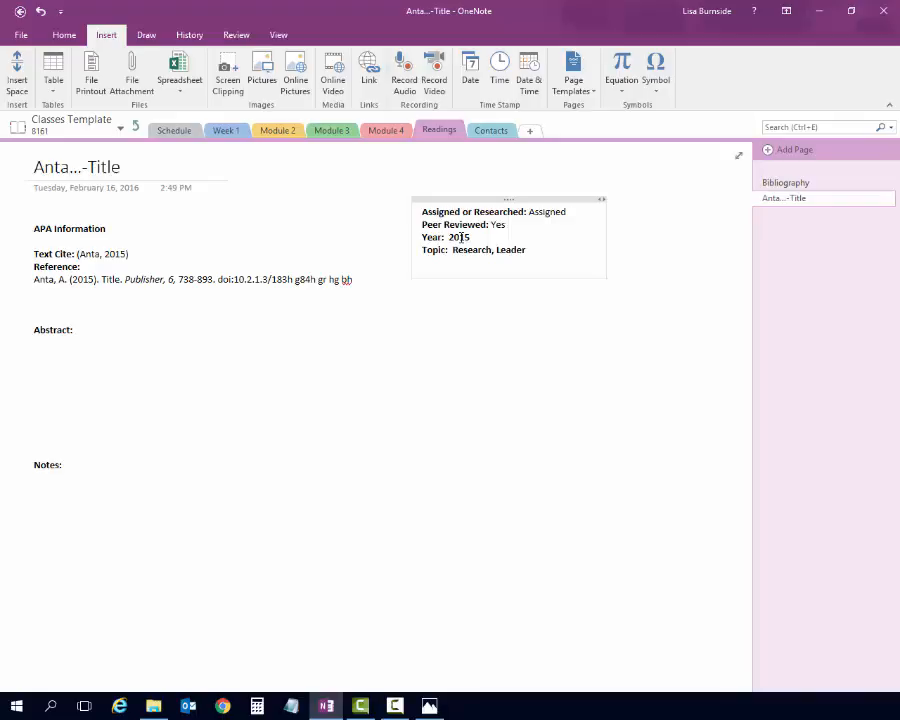
text(ship)
- Remove the bold formatting from the topic text "Research, Leadership"
key(shift+Left)
key(shift+Left)
key(shift+Left)
key(shift+Left)
key(shift+Left)
key(shift+Left)
key(shift+Left)
key(shift+Left)
key(shift+Left)
key(shift+Left)
key(shift+Left)
key(shift+Left)
key(shift+Left)
key(shift+Left)
key(shift+Left)
key(shift+Left)
key(shift+Left)
key(shift+Left)
key(shift+Left)
key(shift+Left)
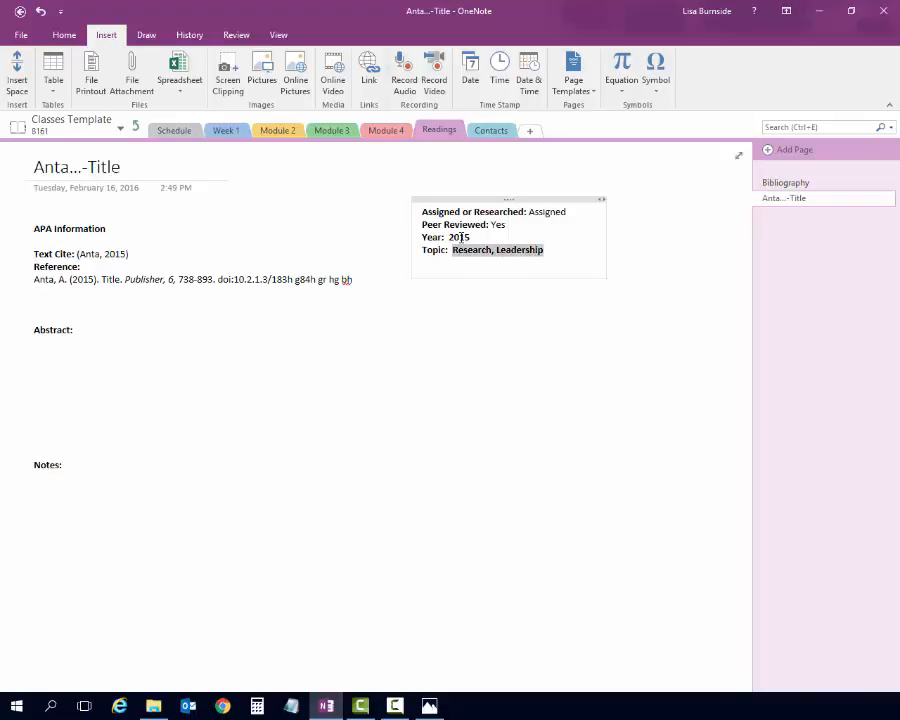
key(ctrl+b)
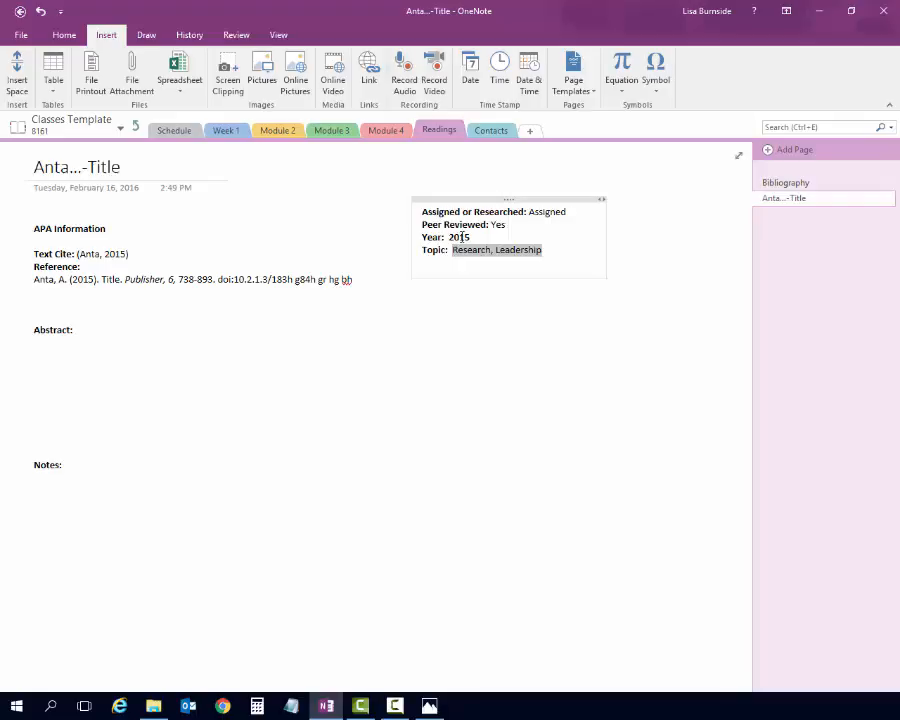
click(66, 40)
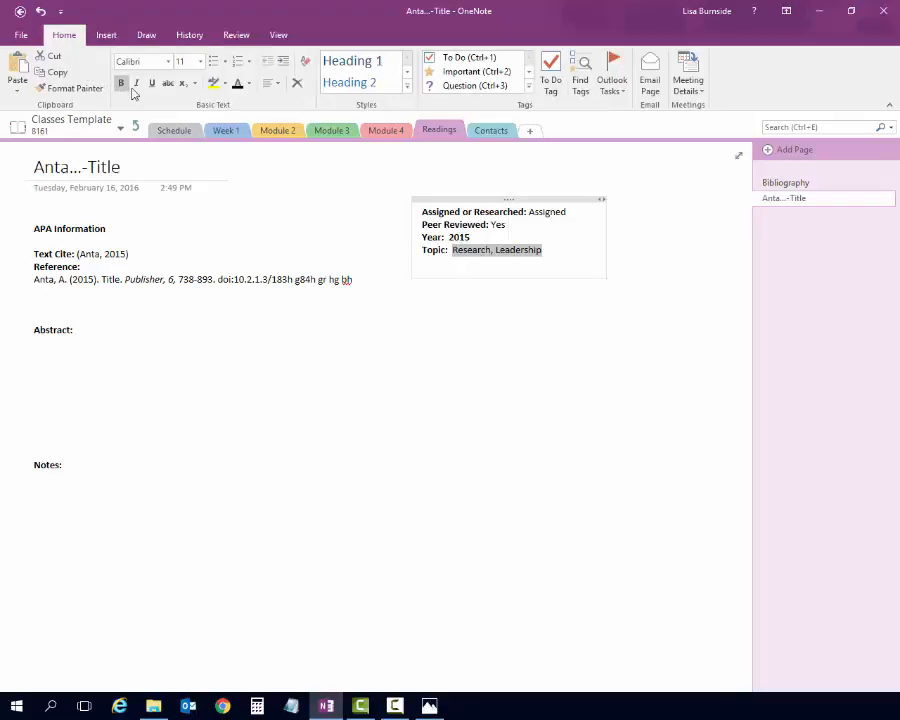
click(504, 248)
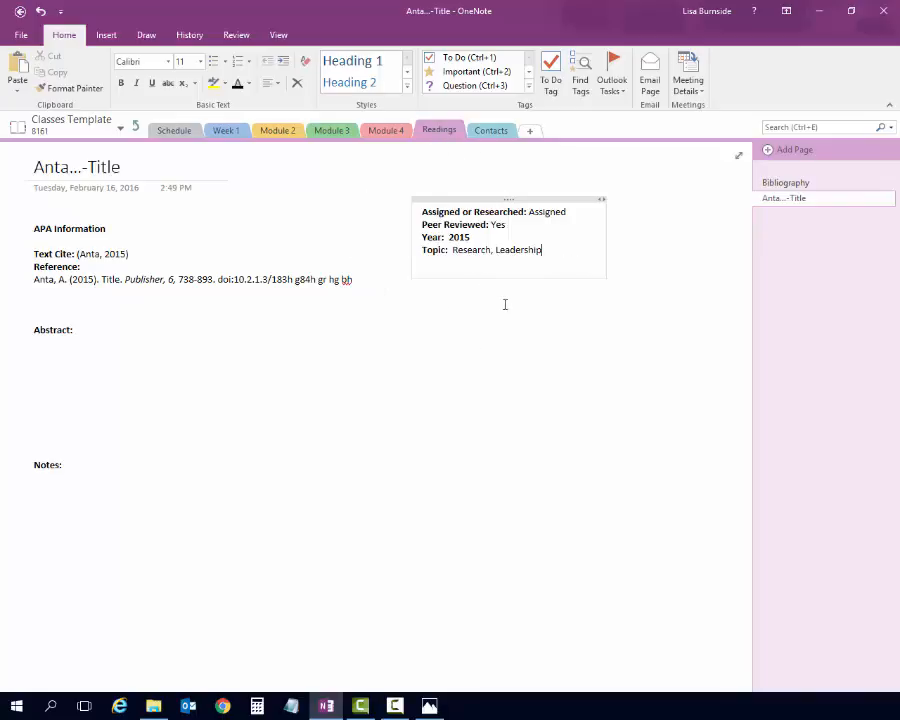
- Enter a line of random filler text under Abstract and add an empty line below Notes
click(72, 348)
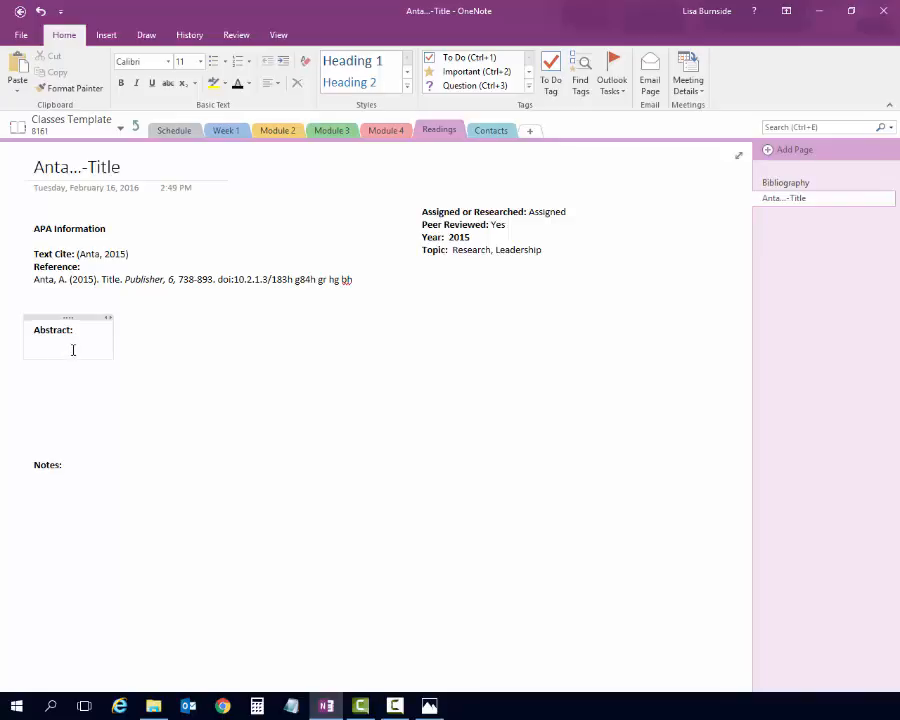
text(4hbion lutgbo;rnahjeia.hjbniol.nb l,z m)
click(69, 467)
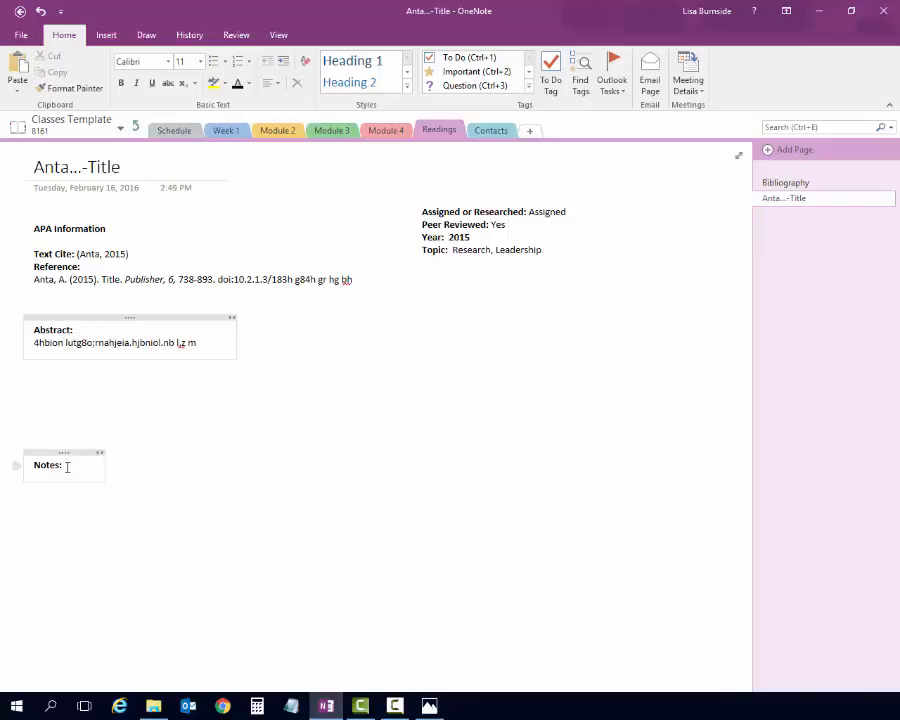
key(Return)
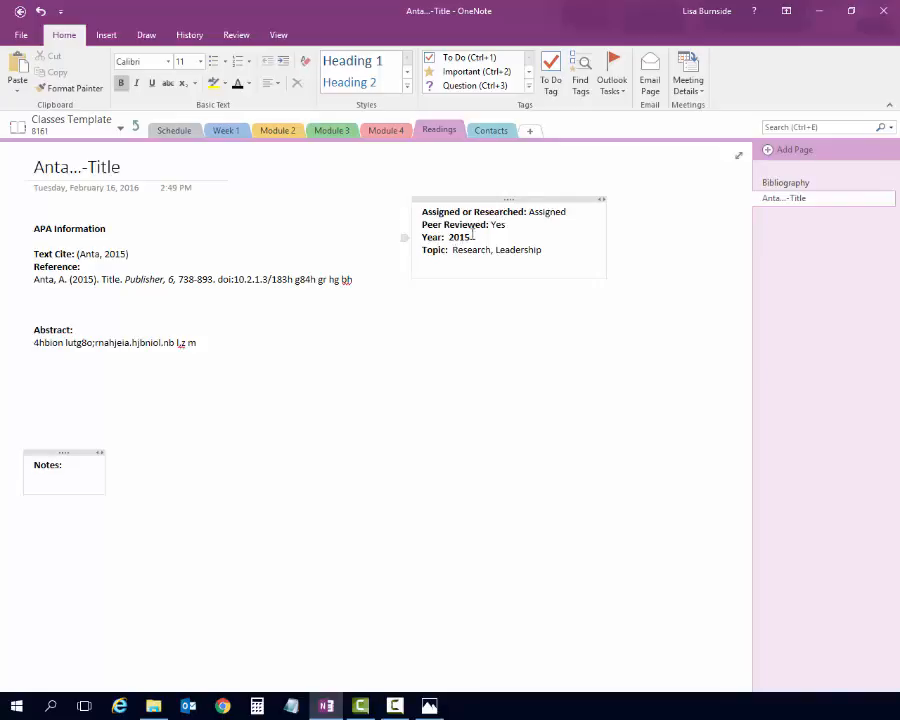
- Open the Contacts section and examine its contact table
click(492, 131)
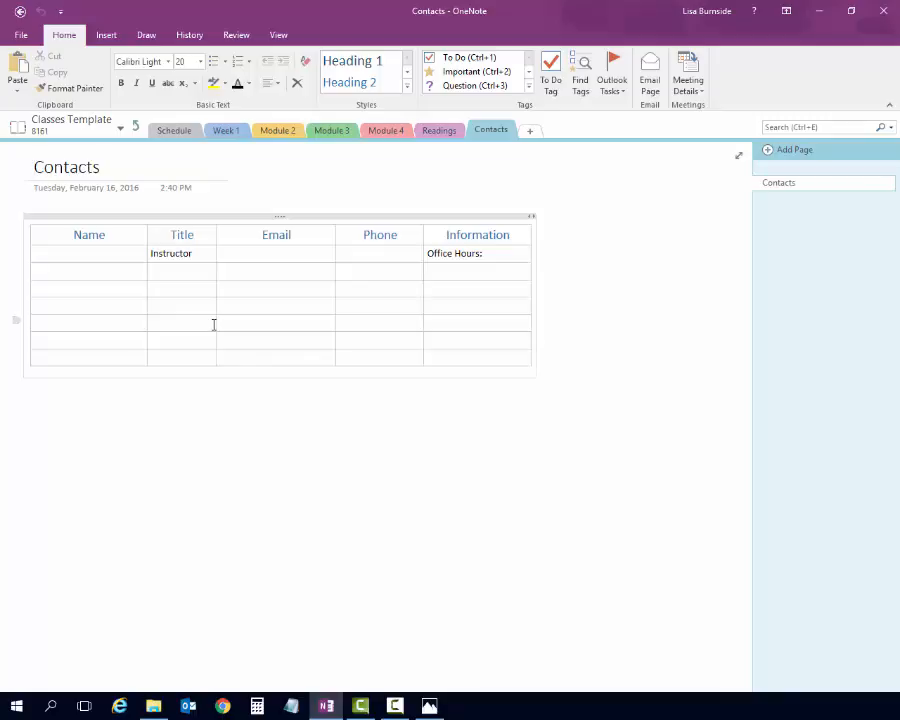
- Create a new section group named 8742 at the top level of the Classes Template notebook
click(135, 130)
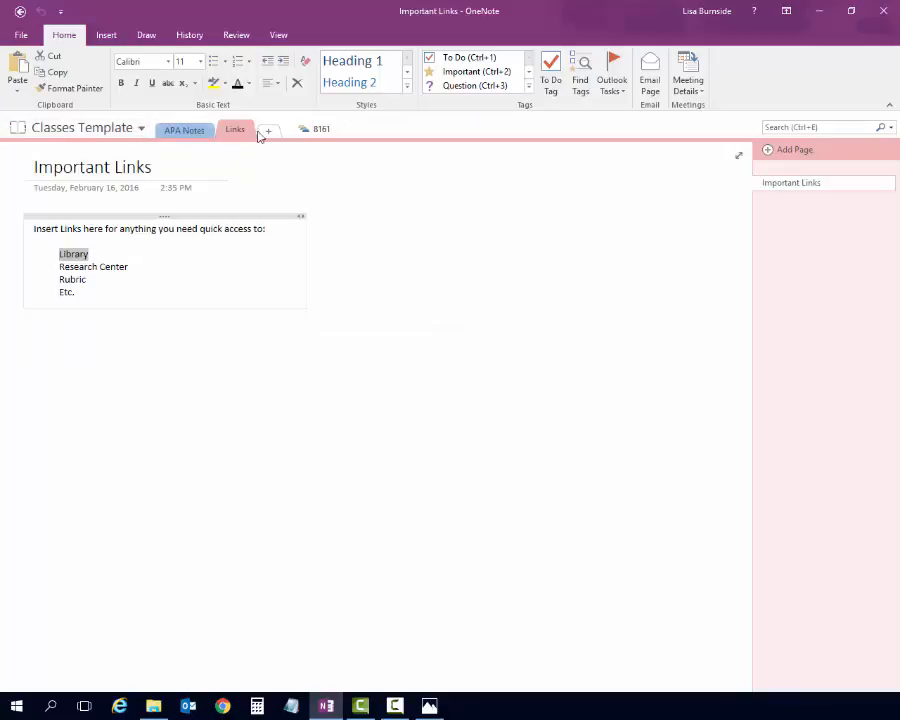
right_click(319, 134)
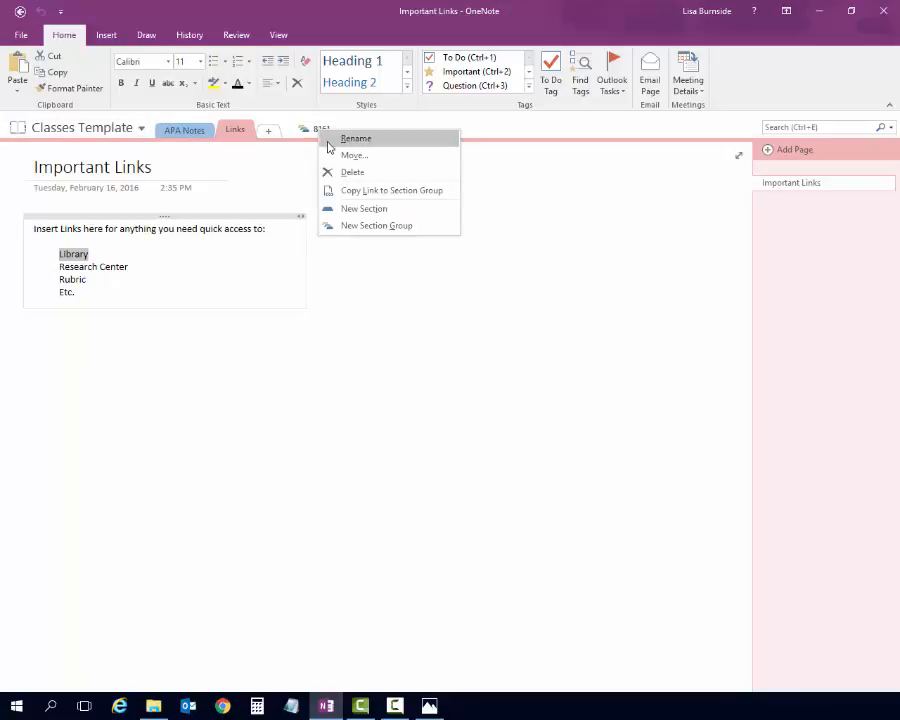
click(366, 225)
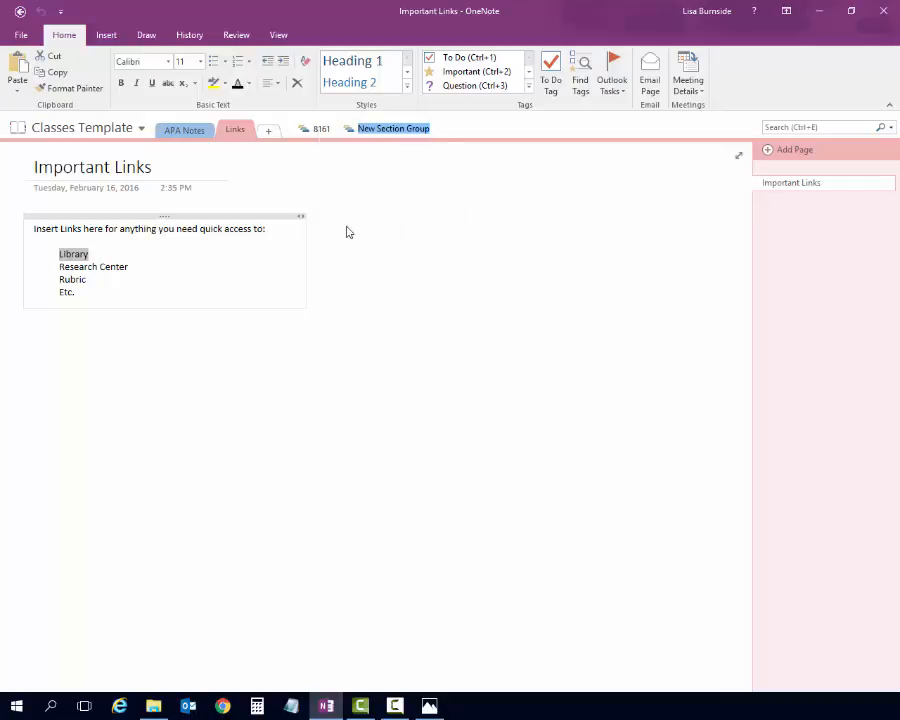
double_click(376, 128)
drag(428, 127, 359, 129)
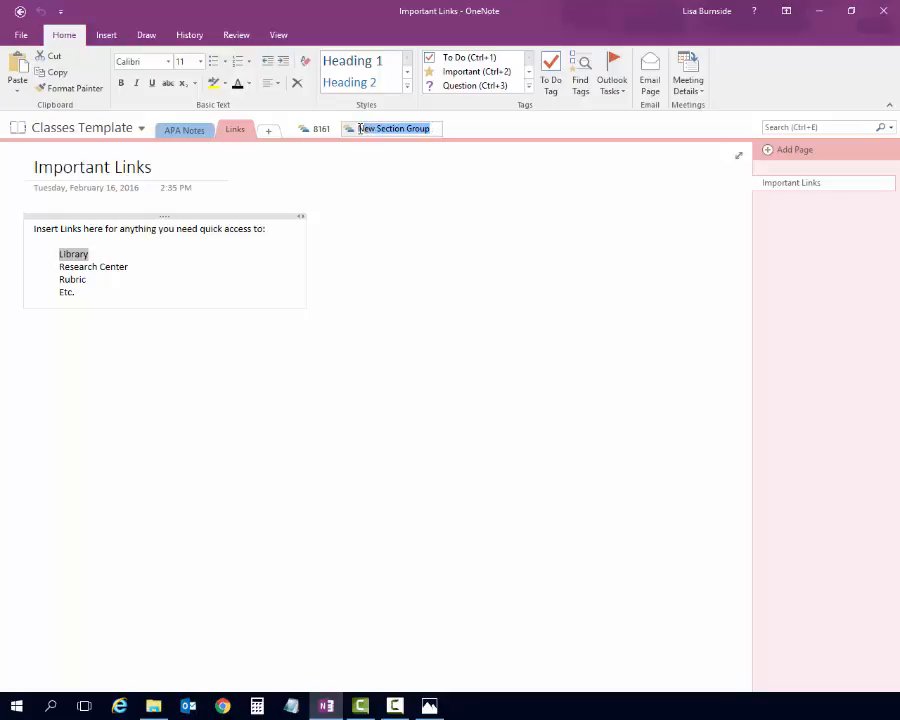
text(N742)
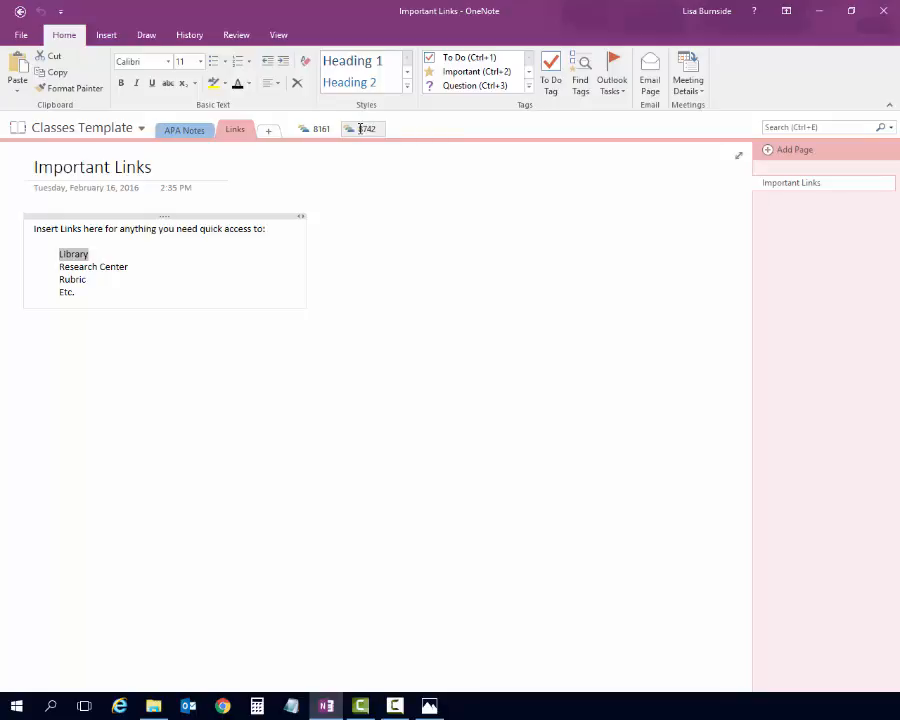
key(Return)
- Copy the Schedule section from section group 8161 into section group 8742
click(315, 128)
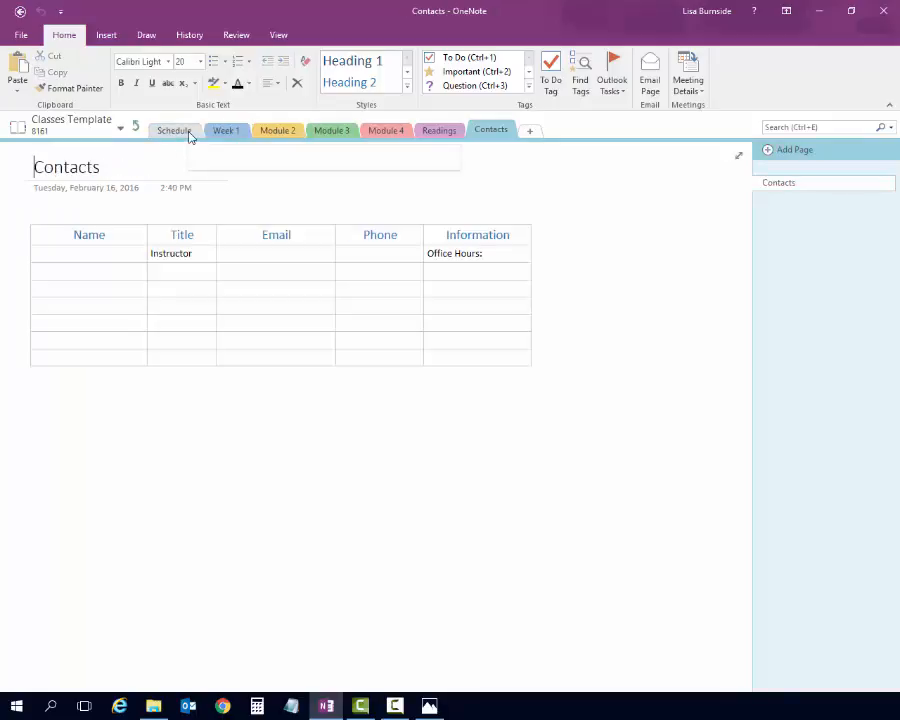
right_click(180, 140)
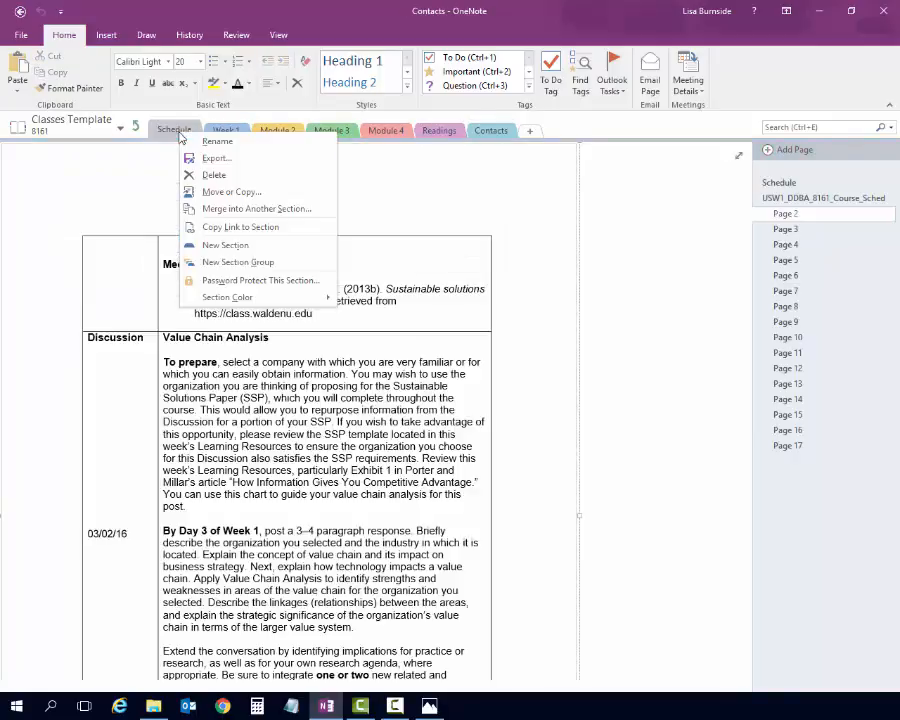
click(212, 195)
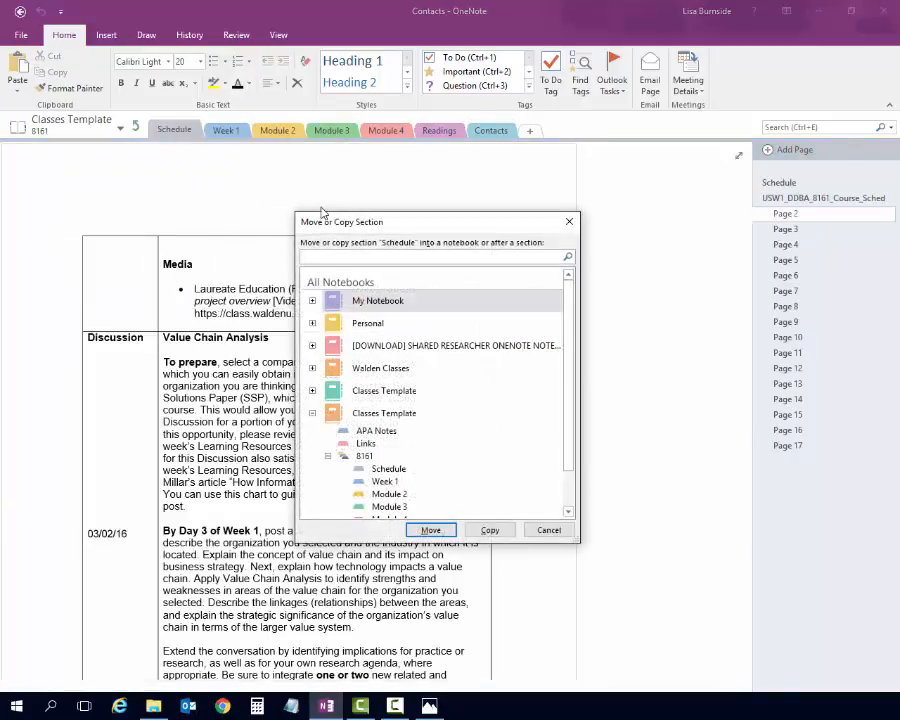
scroll(568, 445, down, 2)
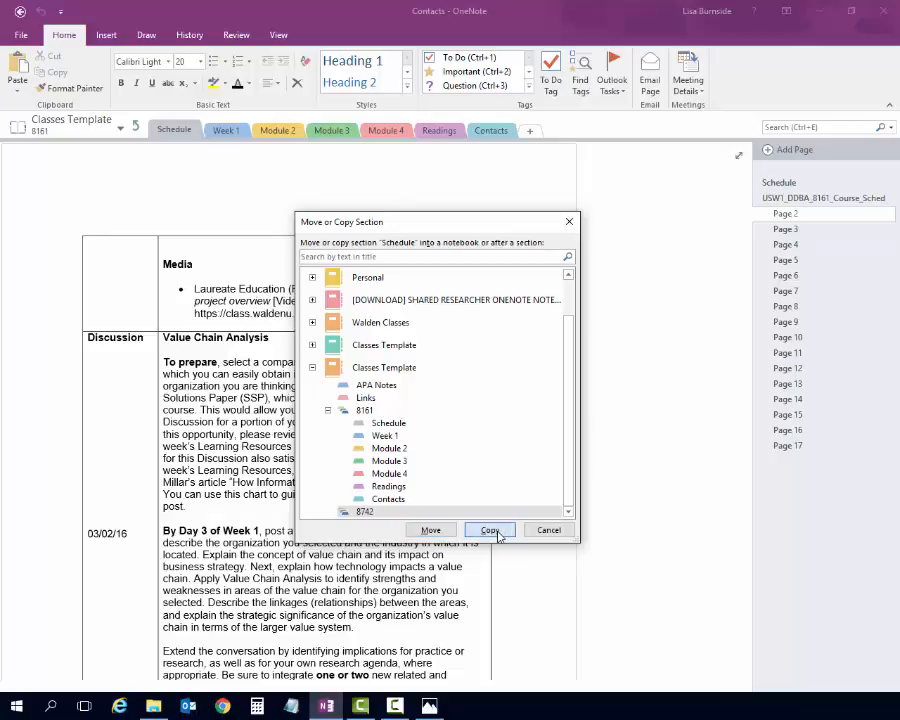
click(494, 532)
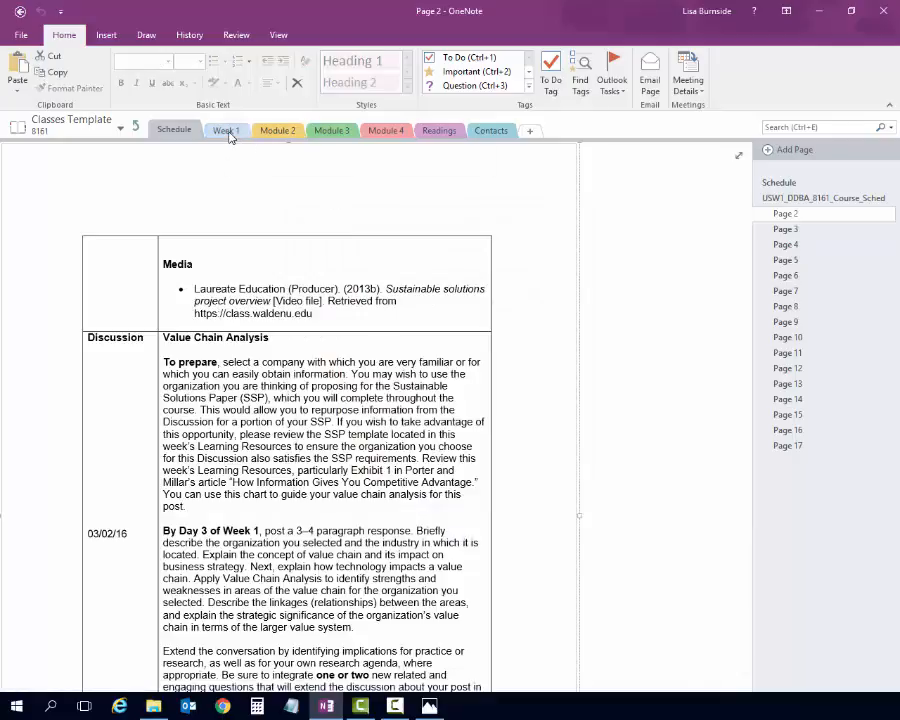
- Copy the Week 1 section from section group 8161 into section group 8742
right_click(226, 131)
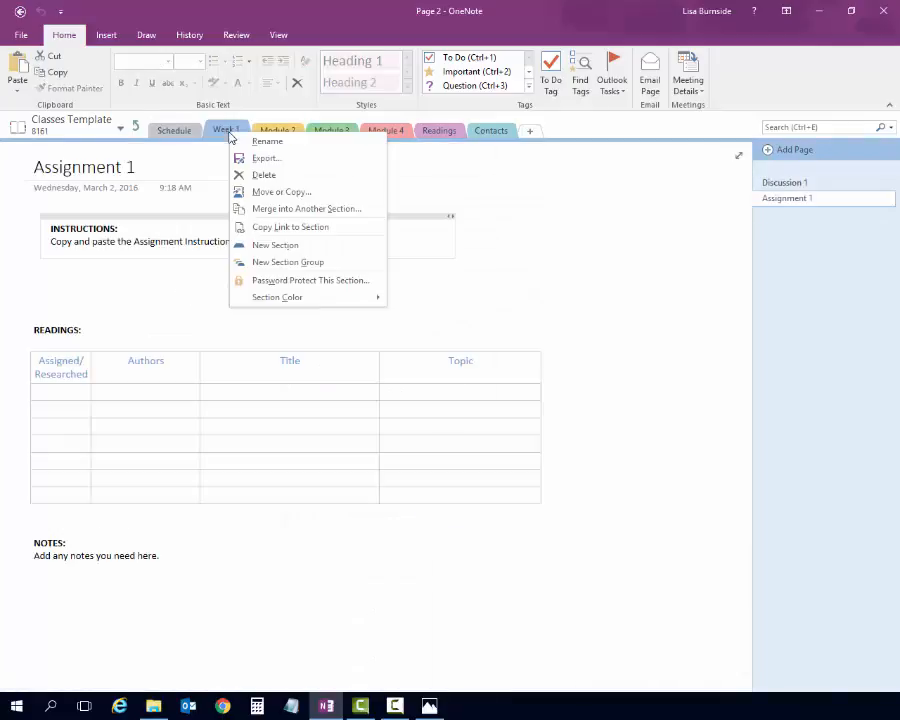
click(276, 192)
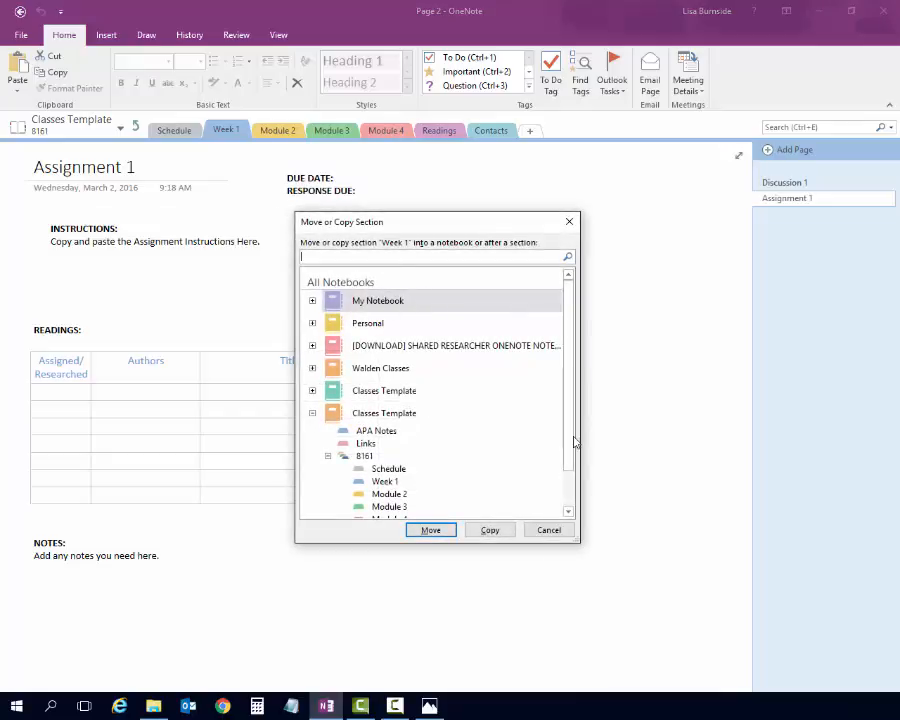
drag(572, 442, 570, 482)
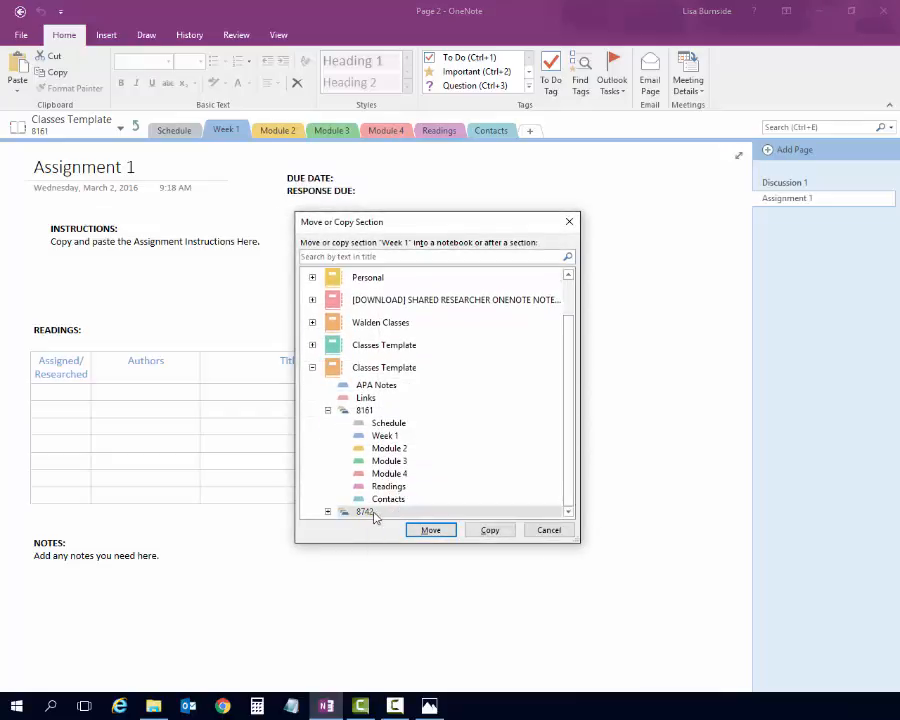
click(385, 435)
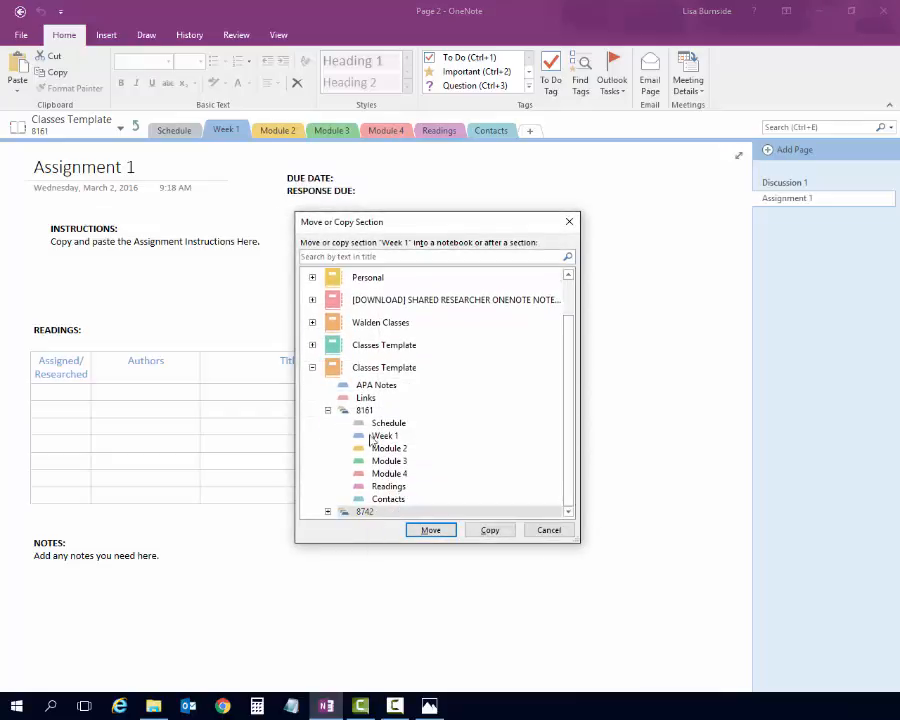
click(492, 531)
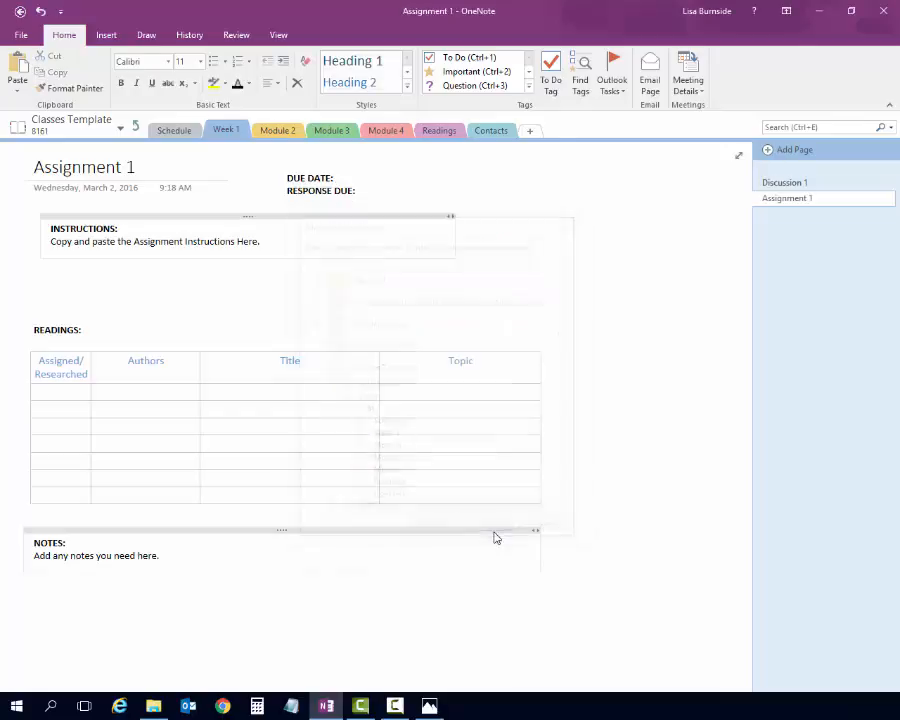
- Open section group 8742 and check its copied Schedule and Week 1 sections
click(137, 131)
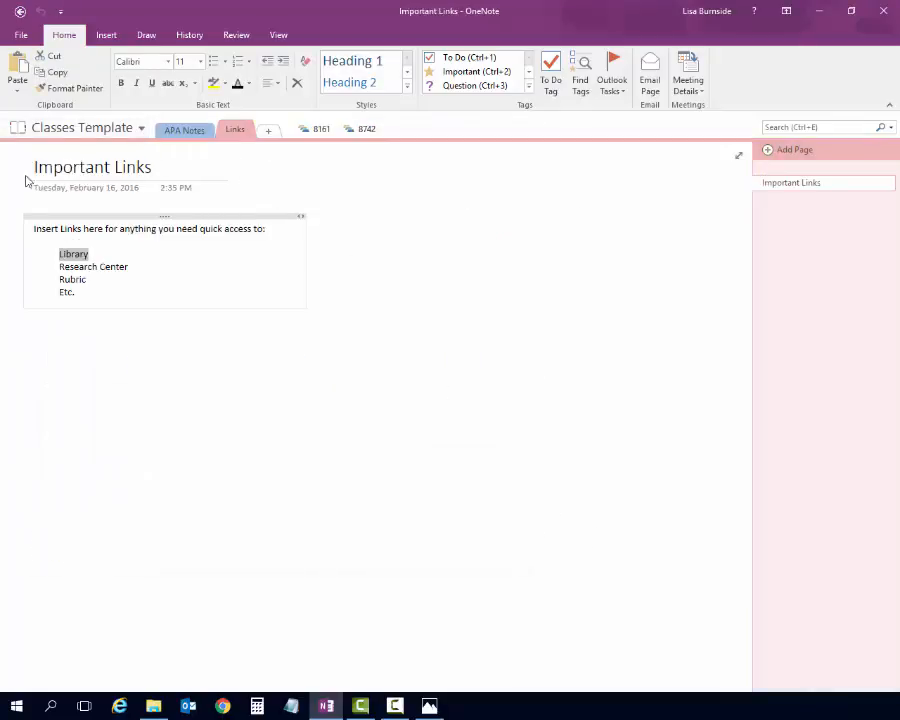
click(365, 130)
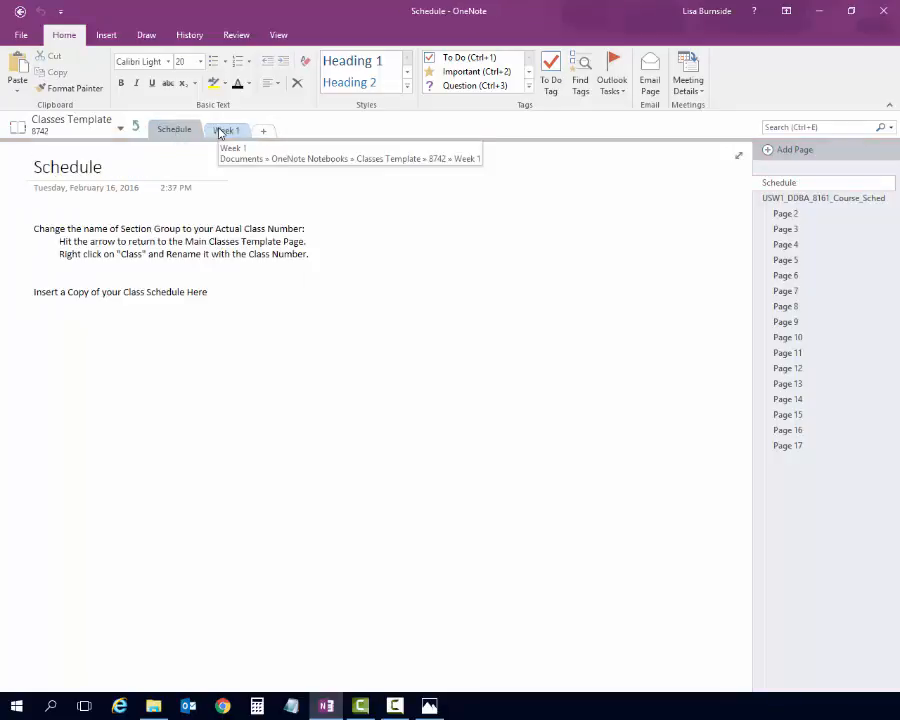
click(222, 131)
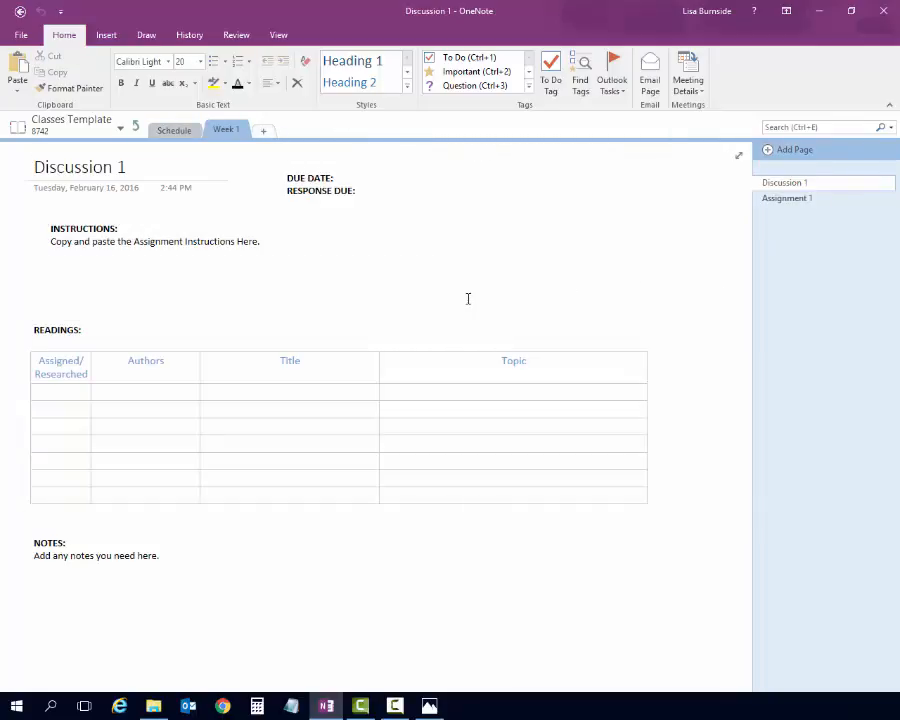
- View section groups 8161 and 8742 in turn, returning to the notebook's top level after each
click(136, 134)
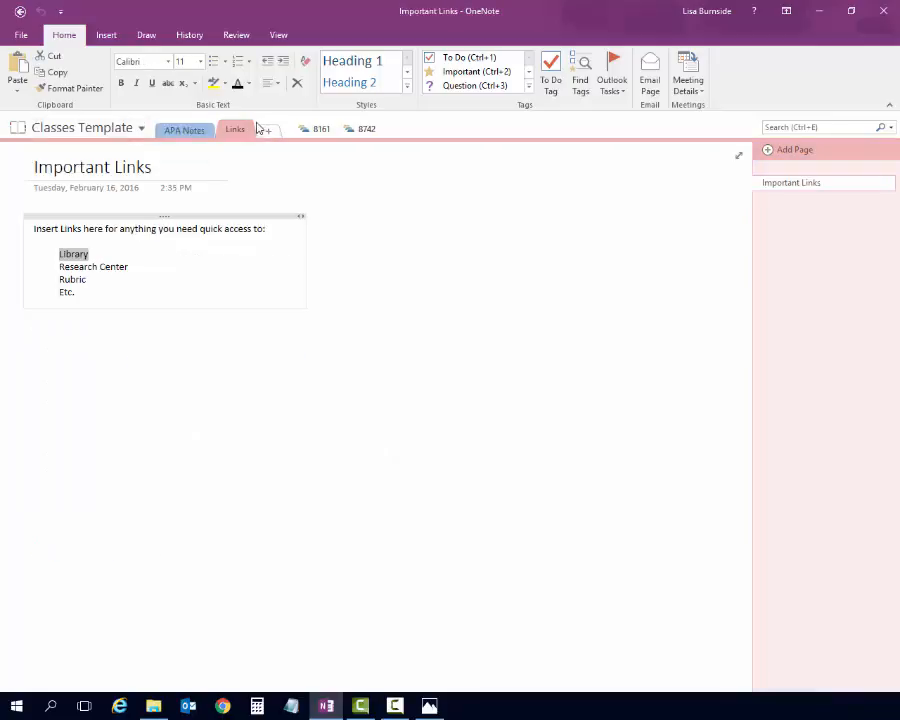
click(316, 131)
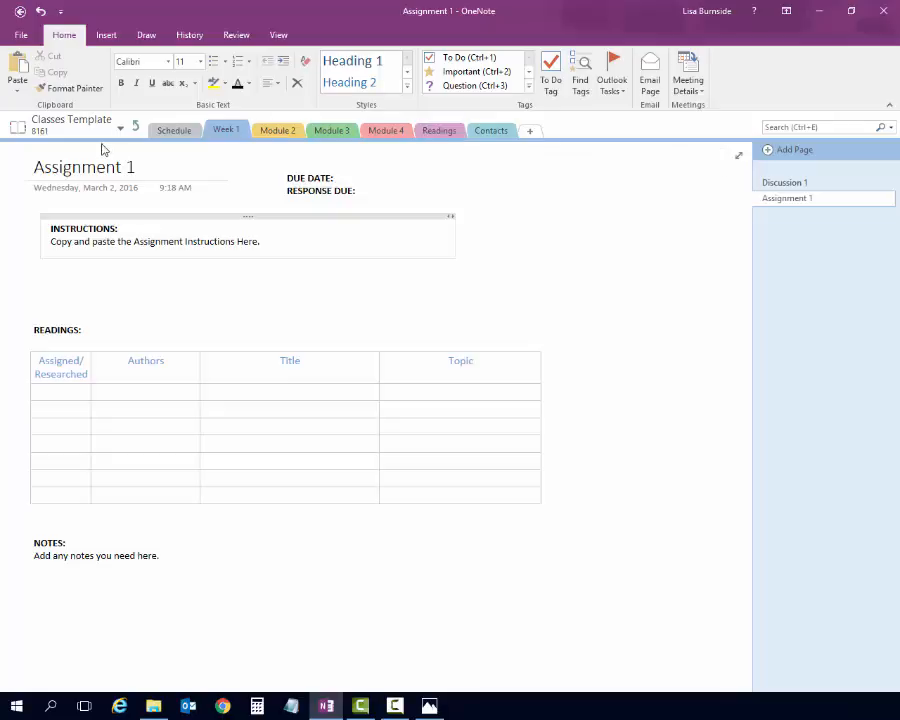
click(135, 128)
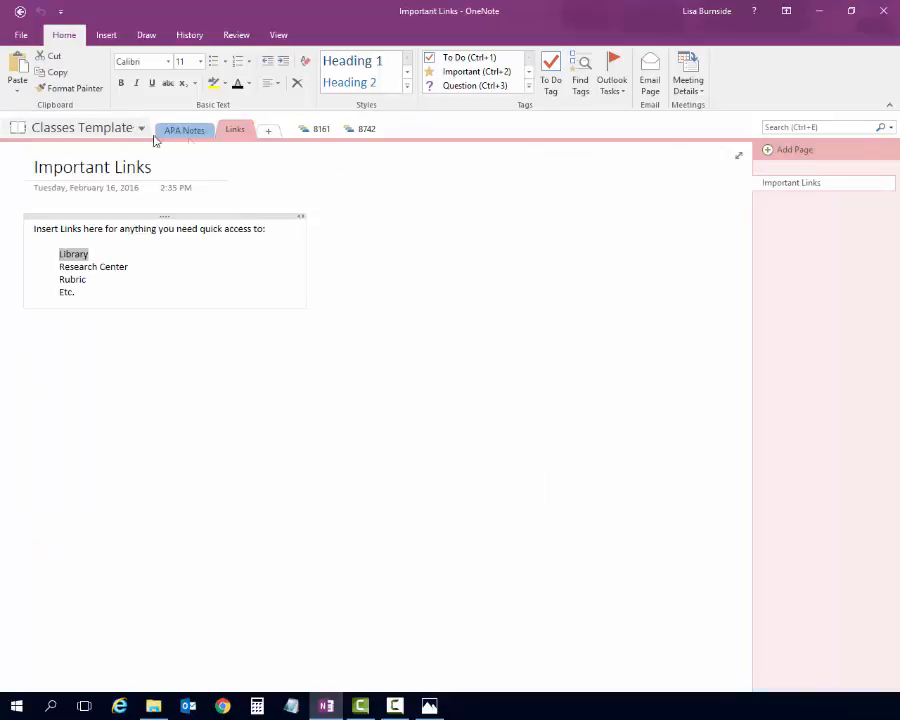
click(361, 132)
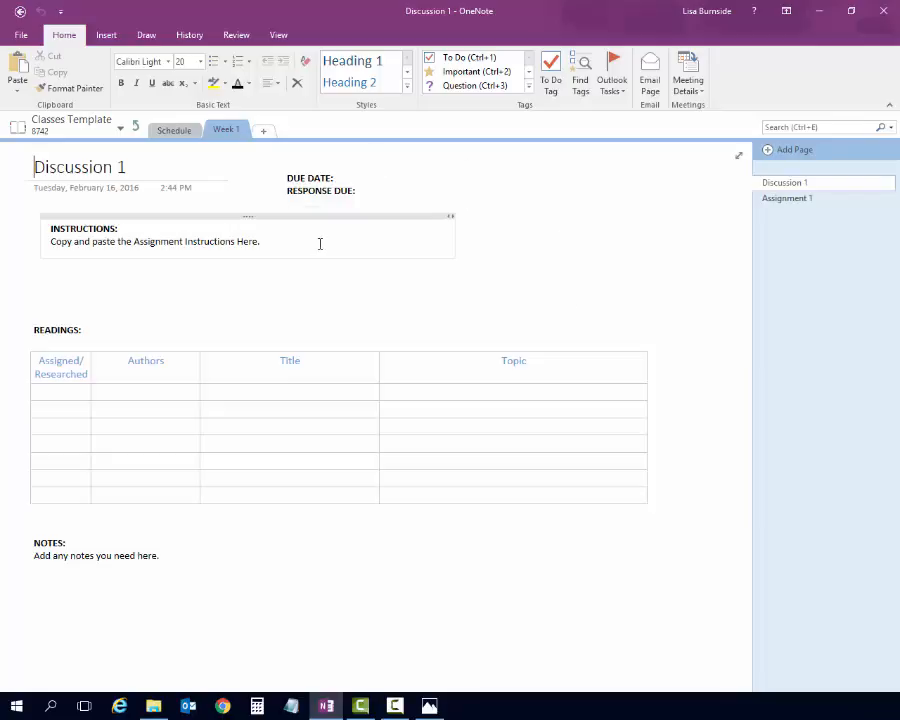
click(137, 129)
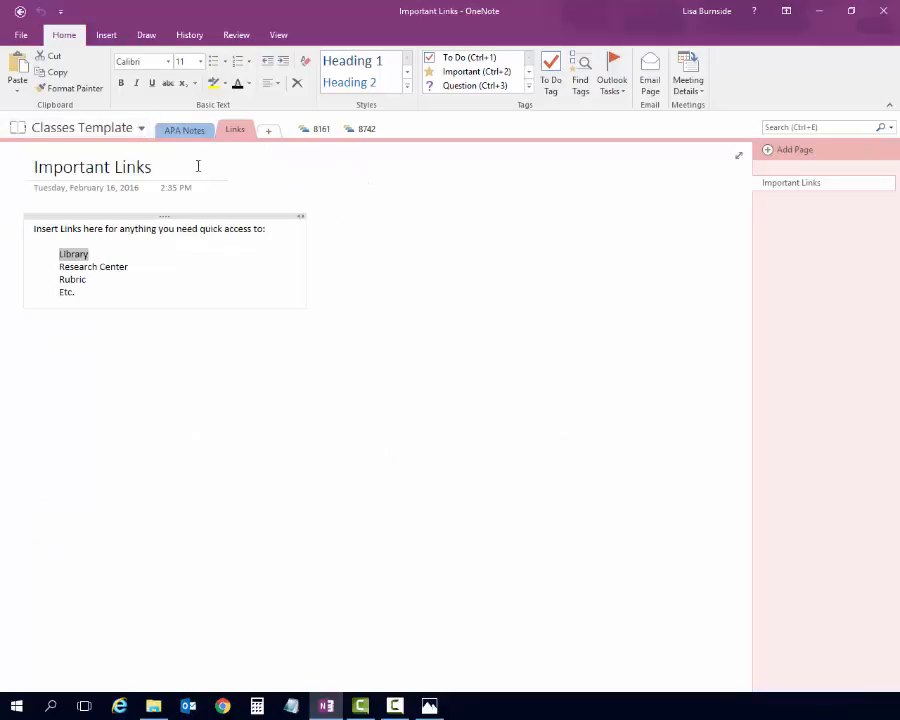
- View the APA Notes section and the list of available notebooks, and close the list
click(182, 131)
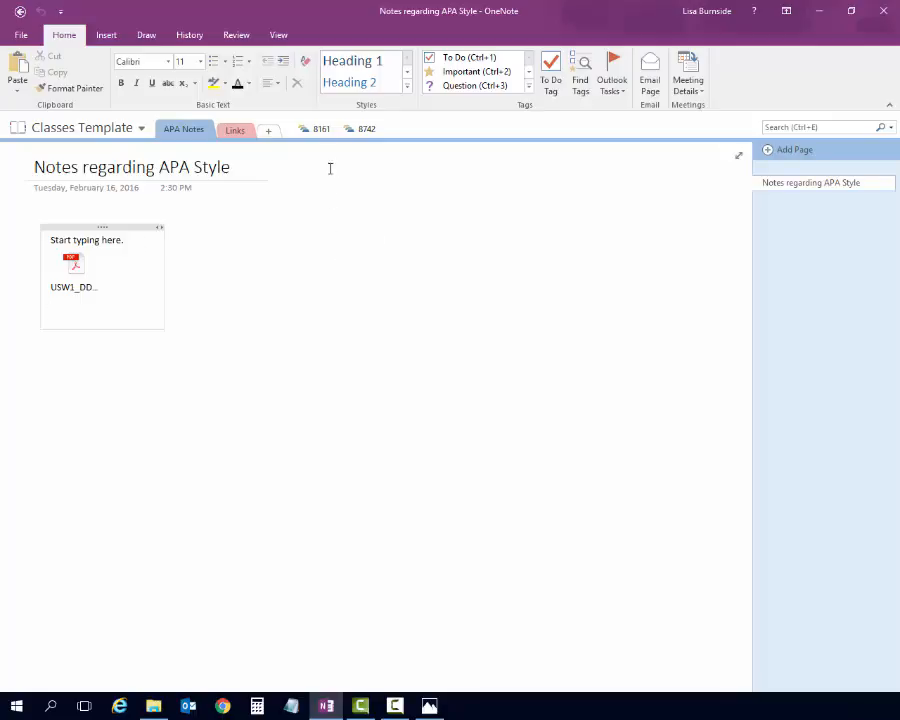
click(318, 130)
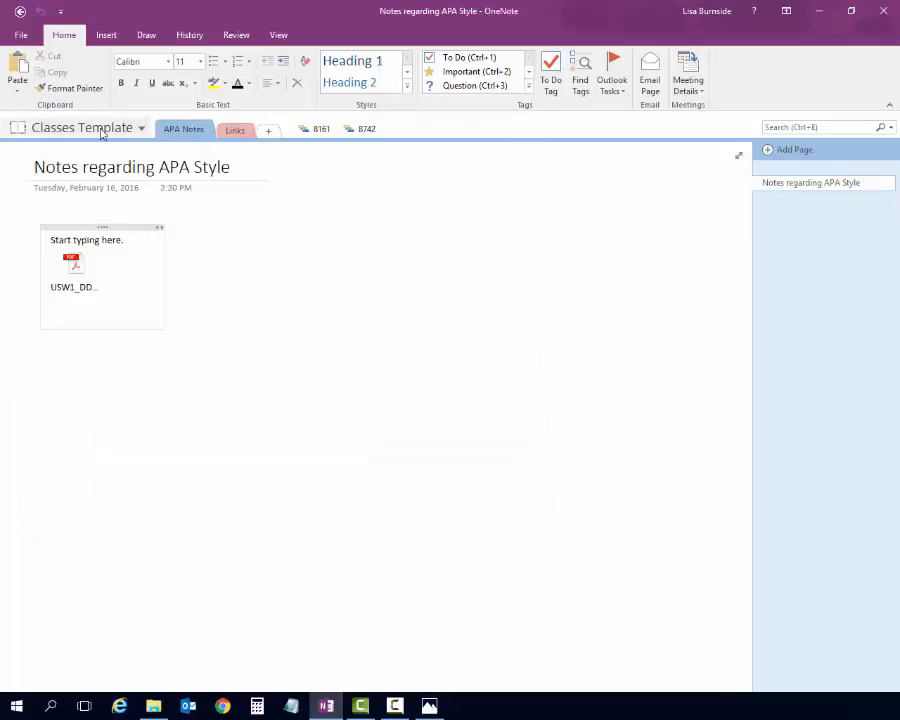
click(100, 133)
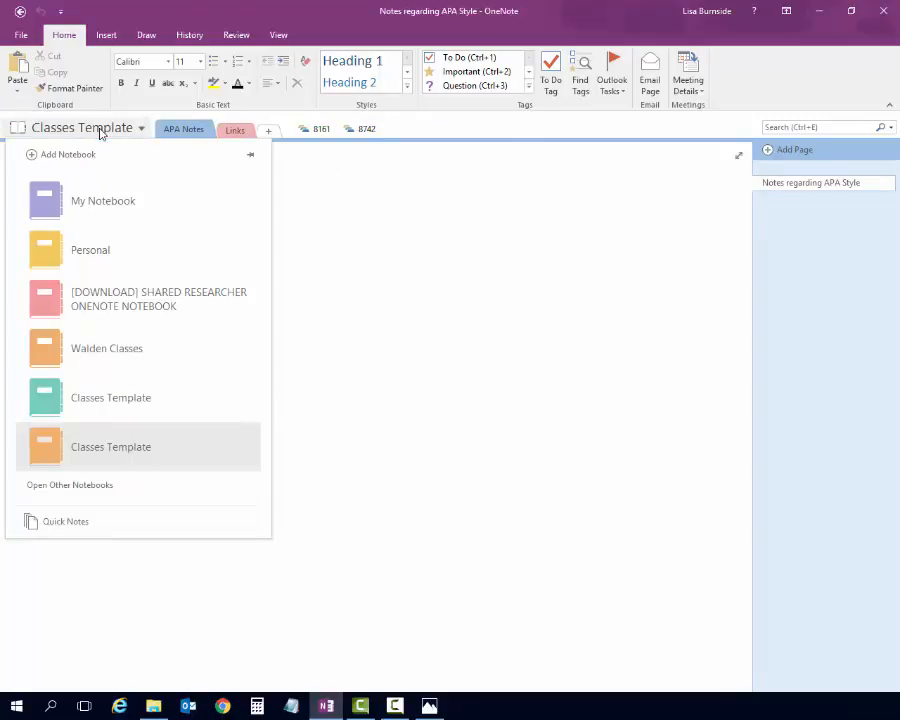
click(284, 156)
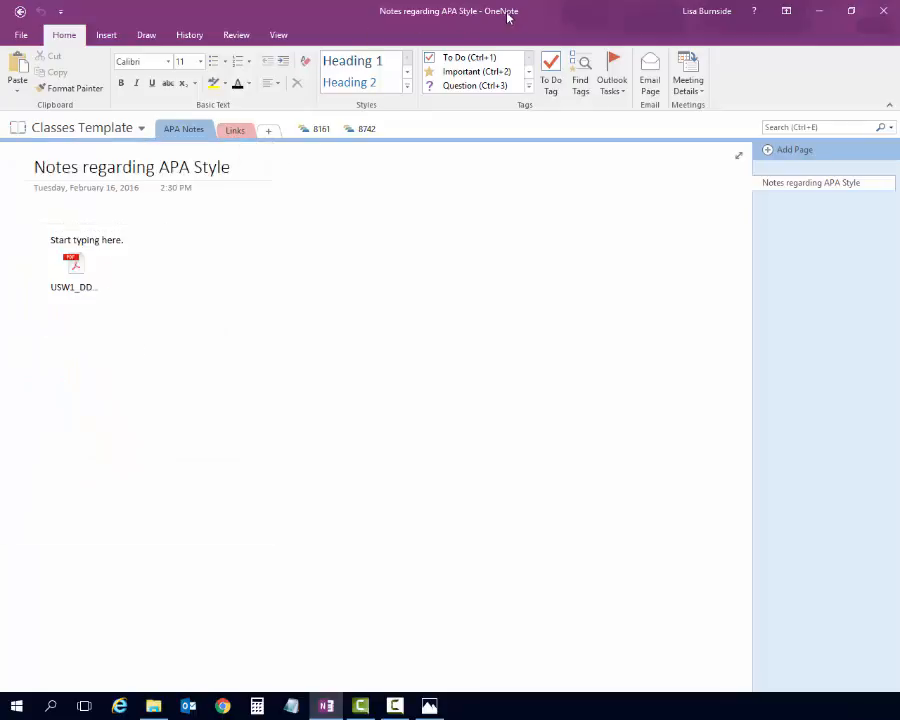